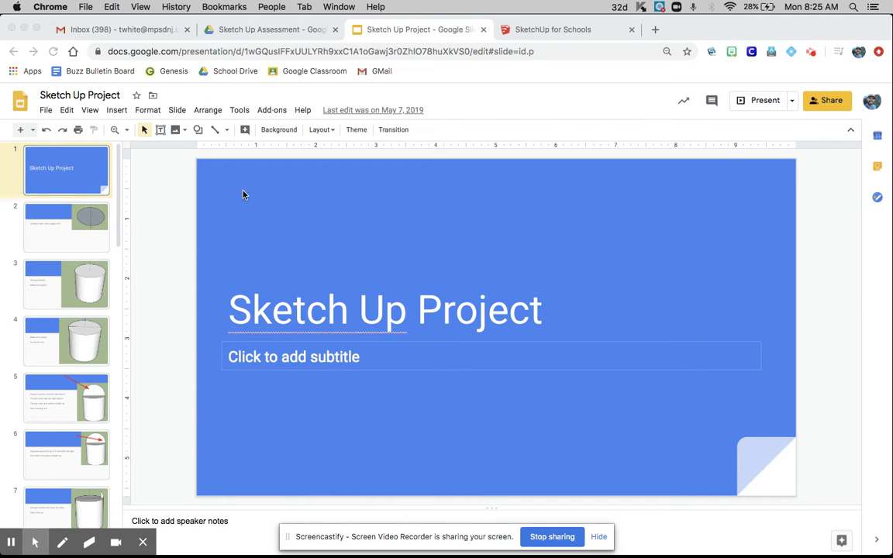
View slide 2's instruction for a radius-3 circle, then switch to the empty SketchUp model
click(79, 243)
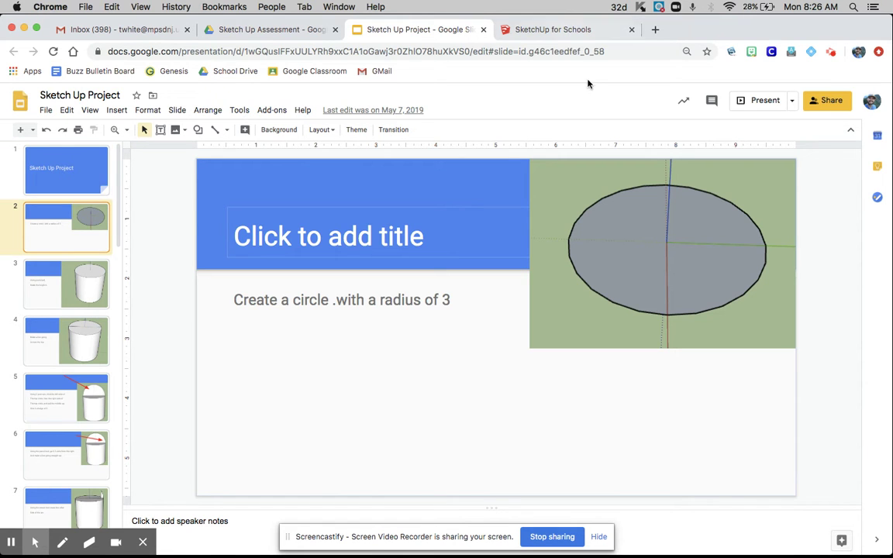
click(547, 32)
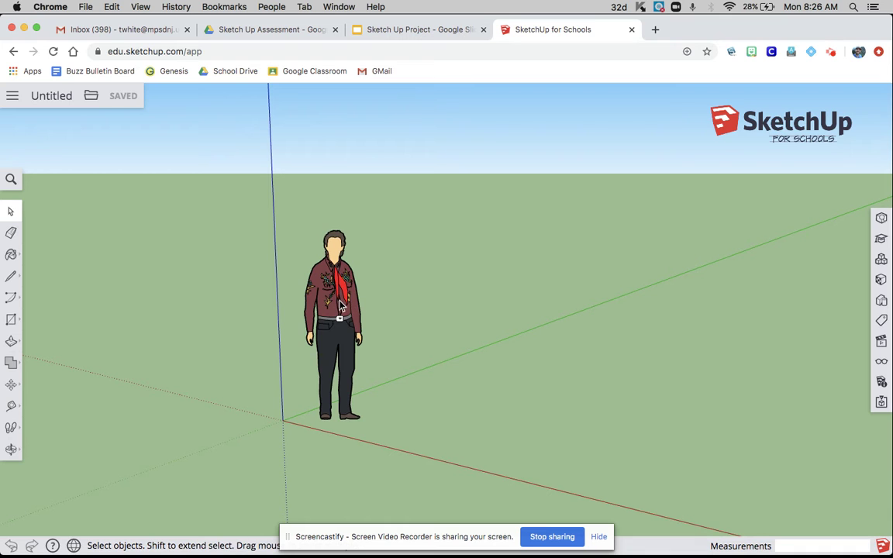
Delete the person figure and draw a circle of radius 3 centred on the origin
click(339, 305)
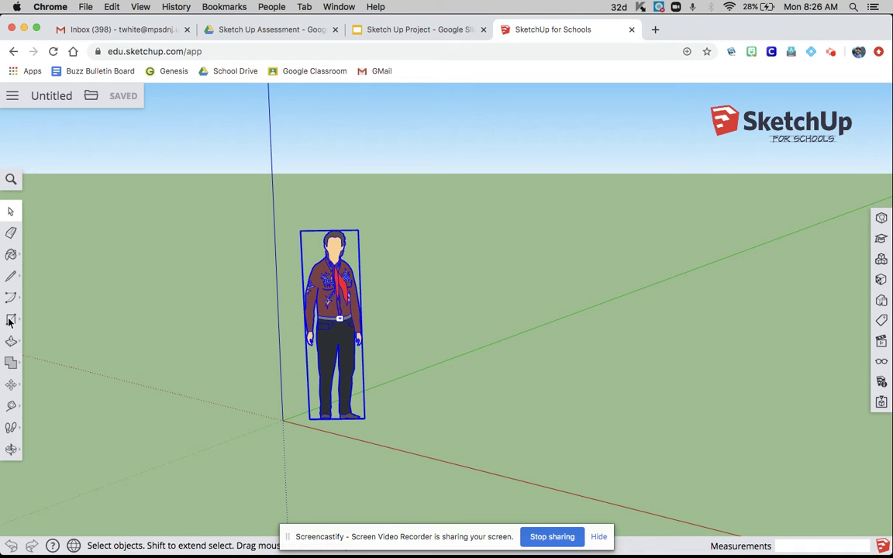
key(Delete)
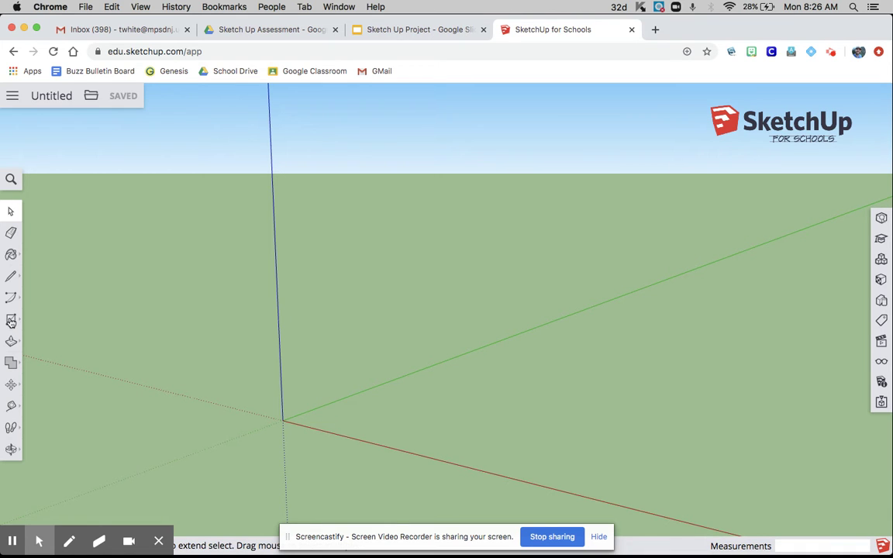
click(11, 322)
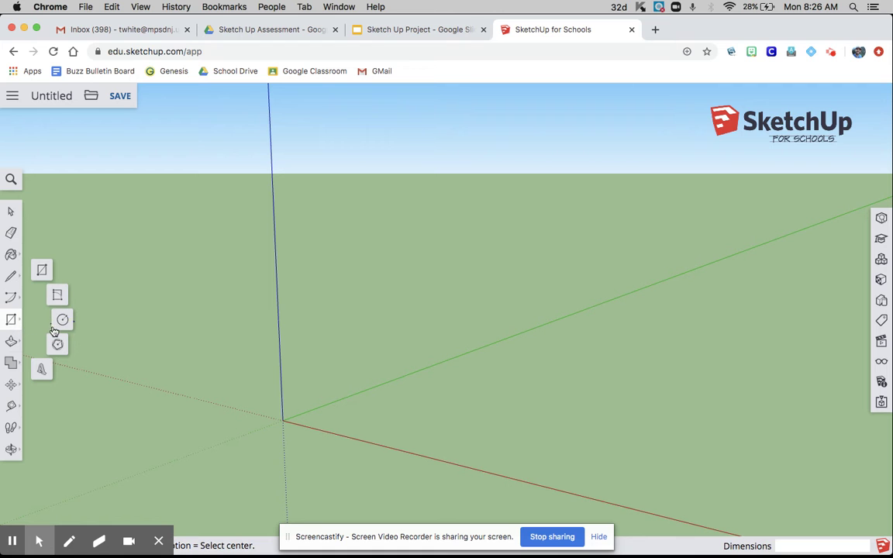
click(63, 319)
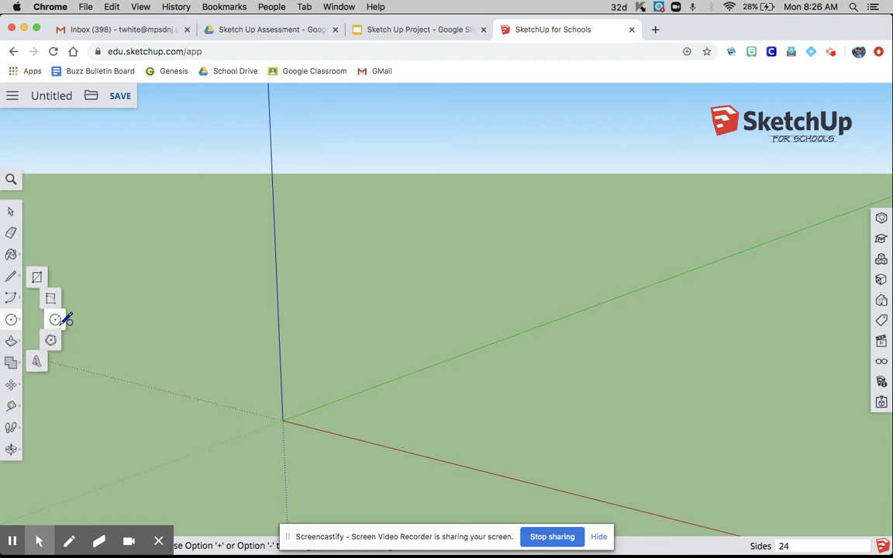
click(283, 420)
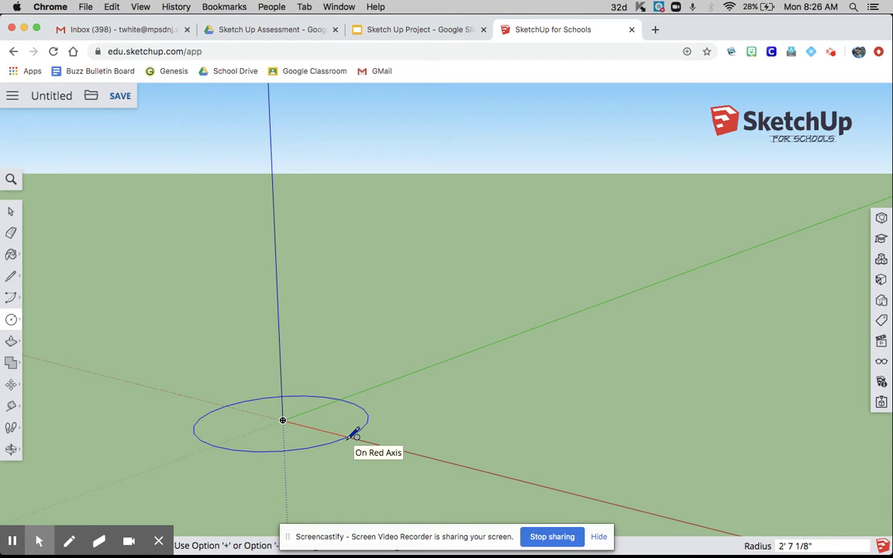
text(3)
key(Return)
Bring up slide 3's instruction to push/pull the circle to height 6
scroll(220, 384, up, 2)
scroll(310, 435, up, 5)
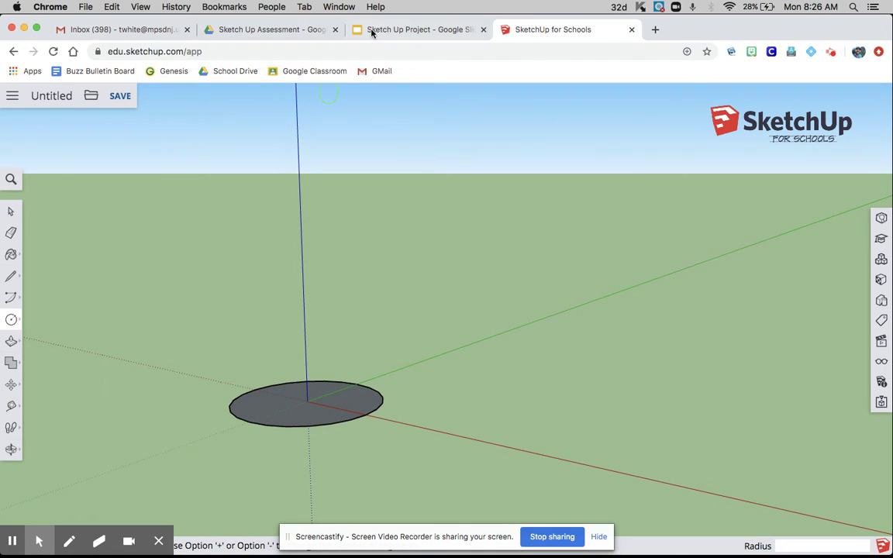
click(371, 29)
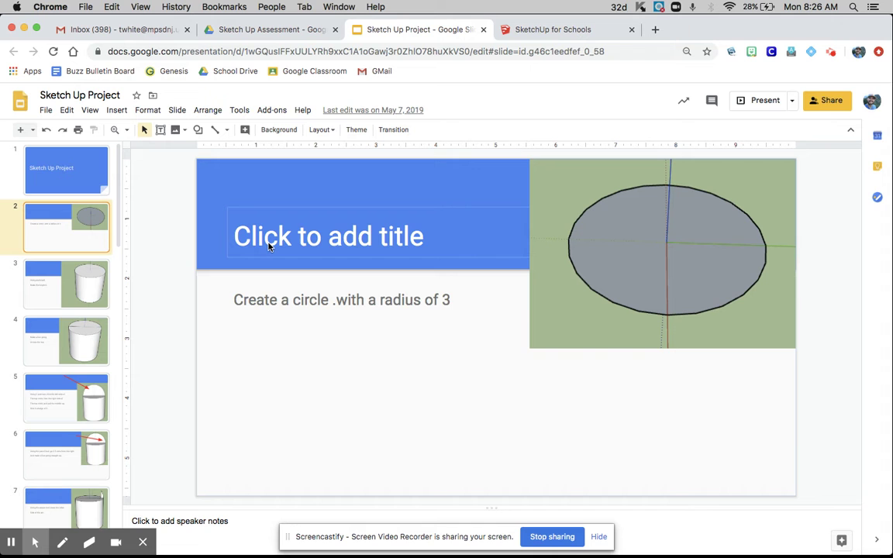
click(84, 296)
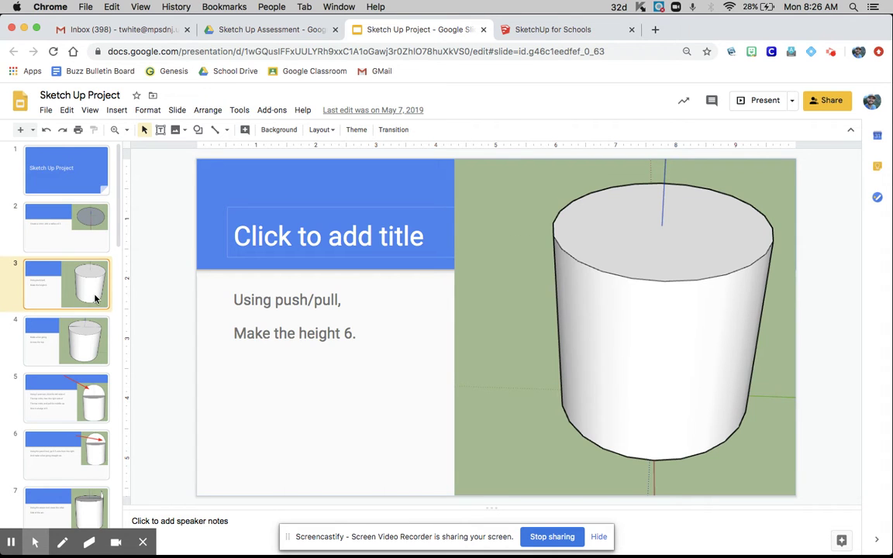
Push/pull the circle up 6 inches into a cylinder, then view slide 4's top-line instruction
click(584, 30)
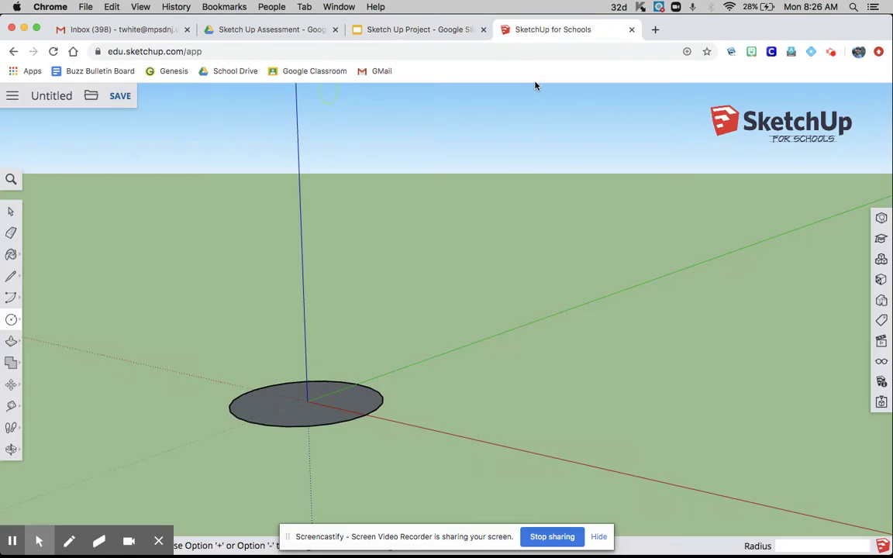
click(9, 342)
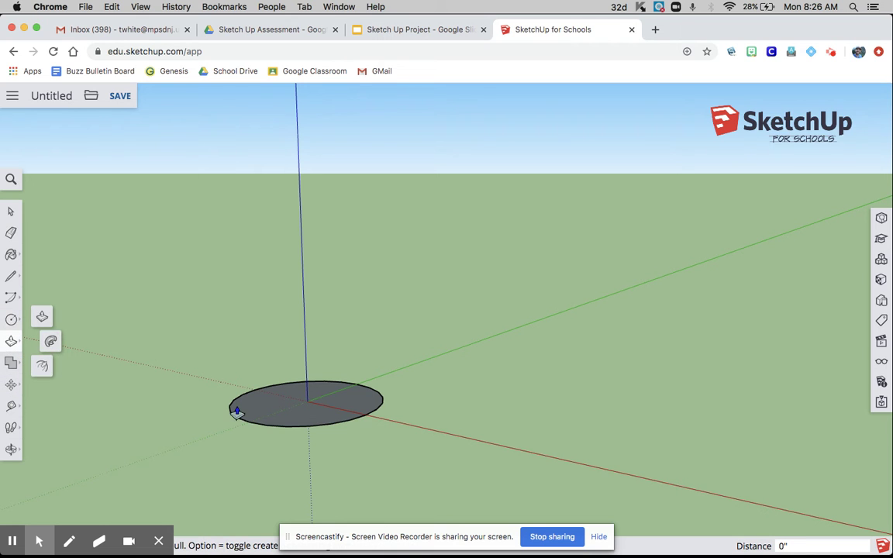
click(45, 318)
click(273, 411)
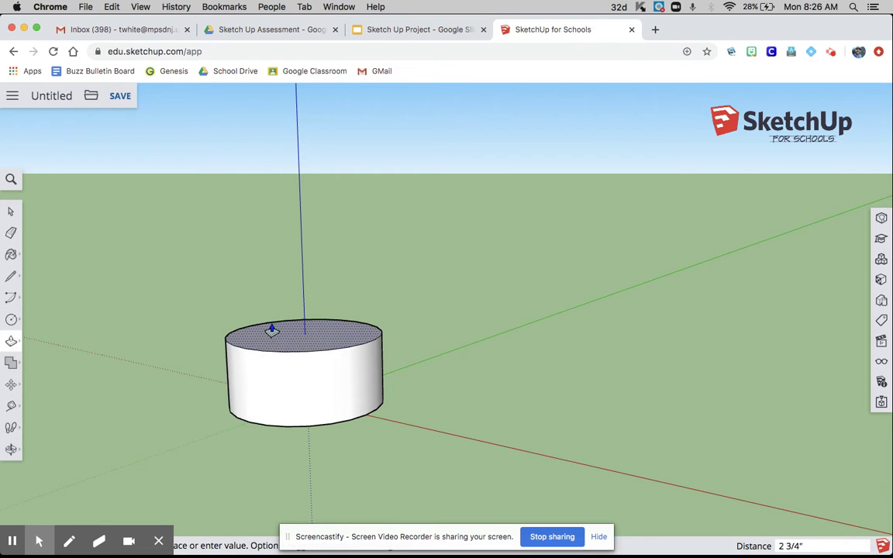
text(6)
key(Return)
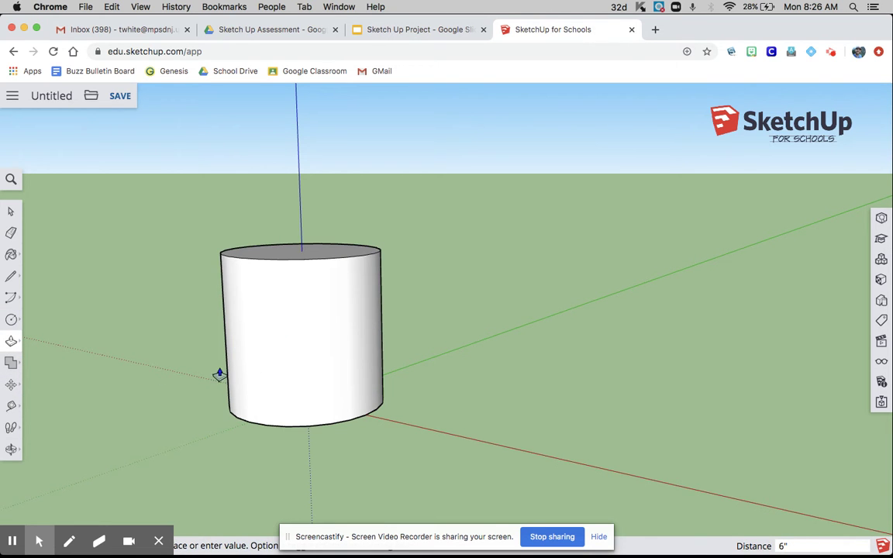
click(411, 30)
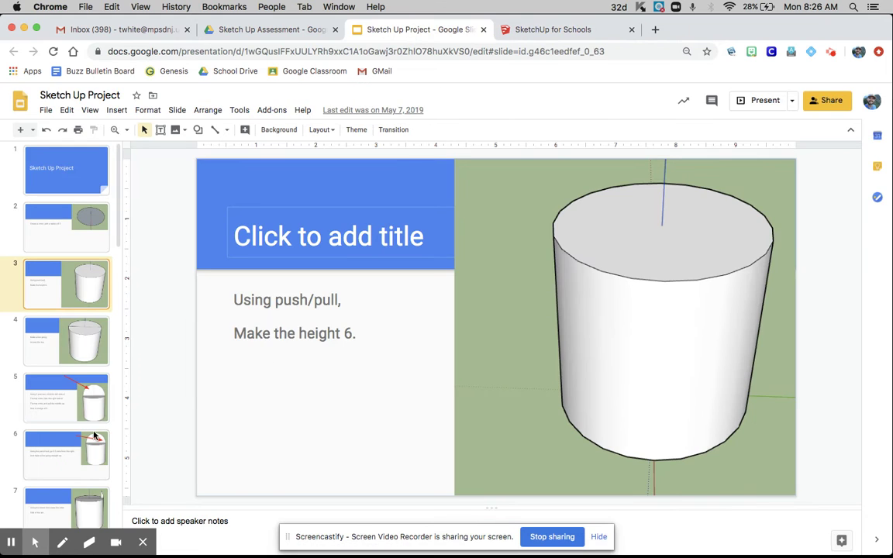
click(70, 338)
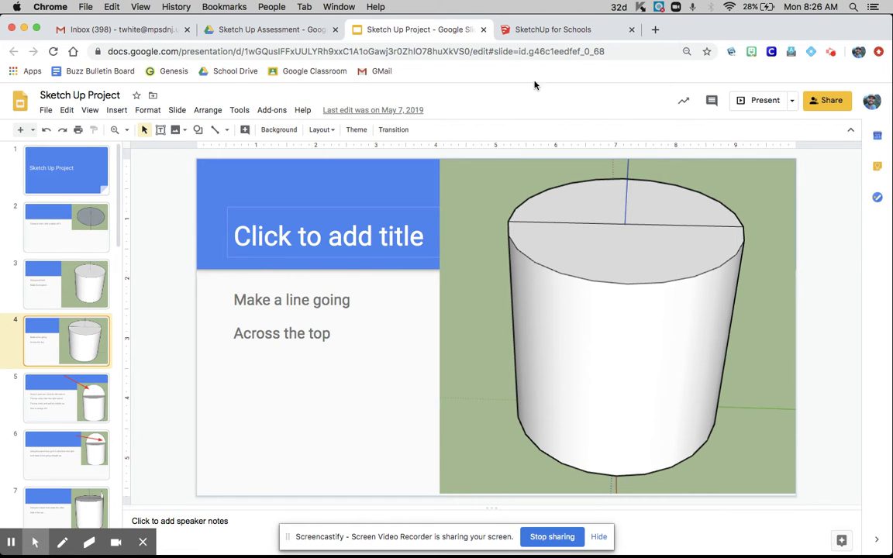
Draw a line across the cylinder's top face from the circle's left edge to its right edge
click(543, 31)
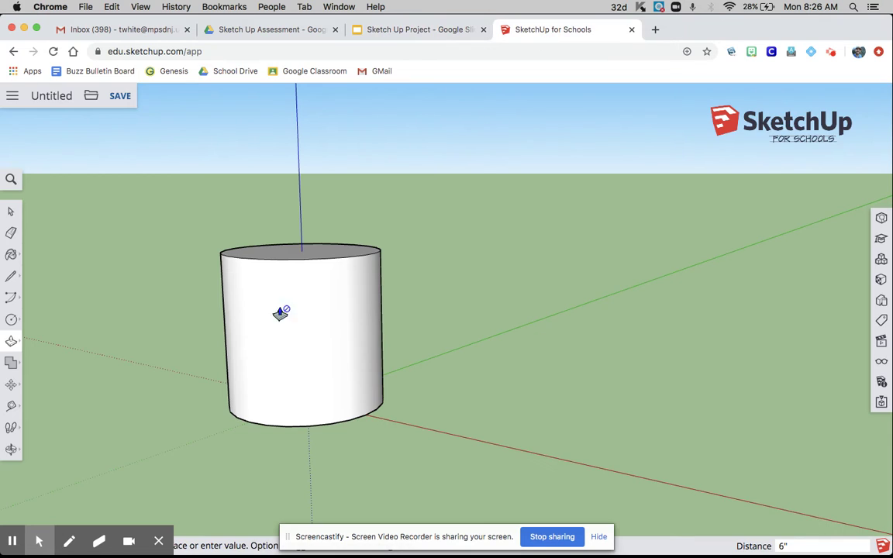
middle_drag(281, 313, 357, 376)
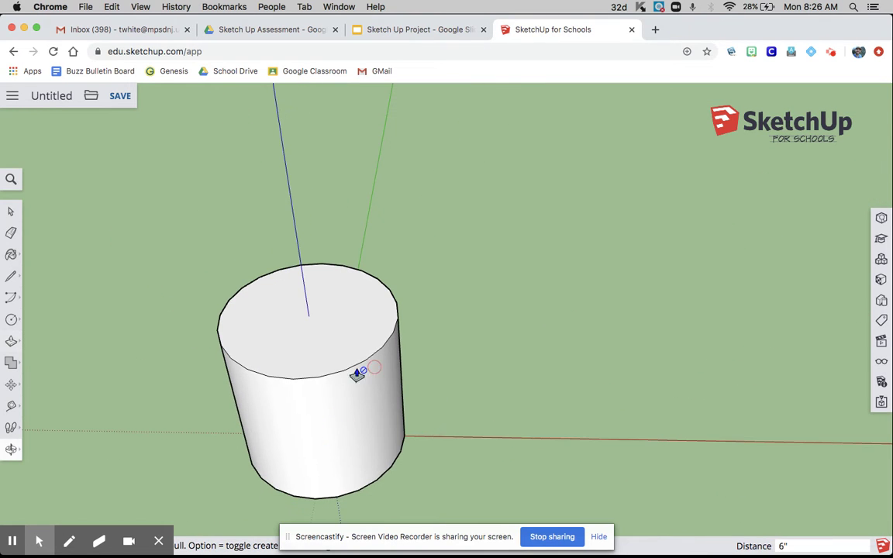
click(11, 276)
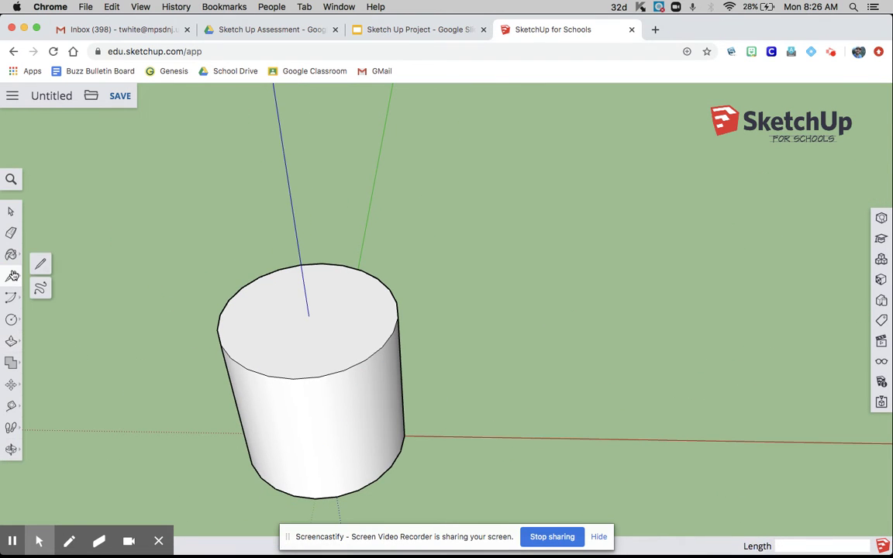
click(51, 265)
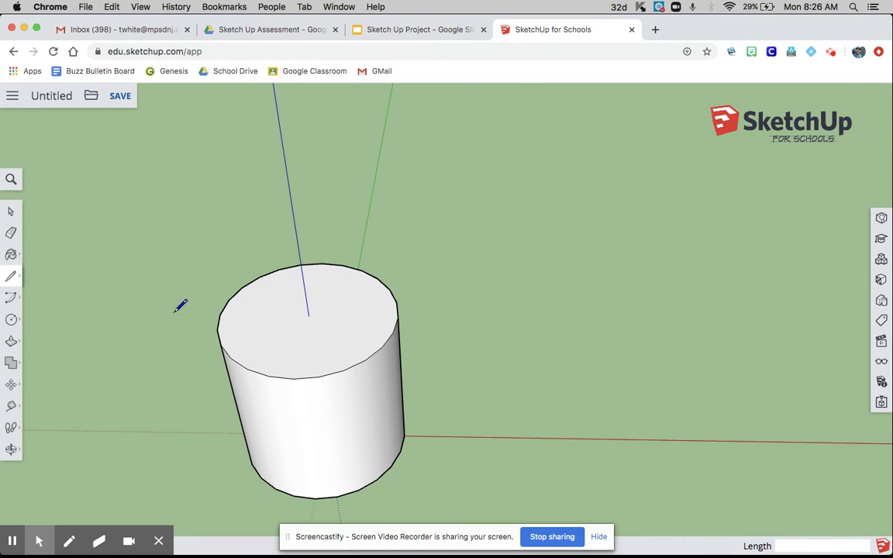
click(221, 315)
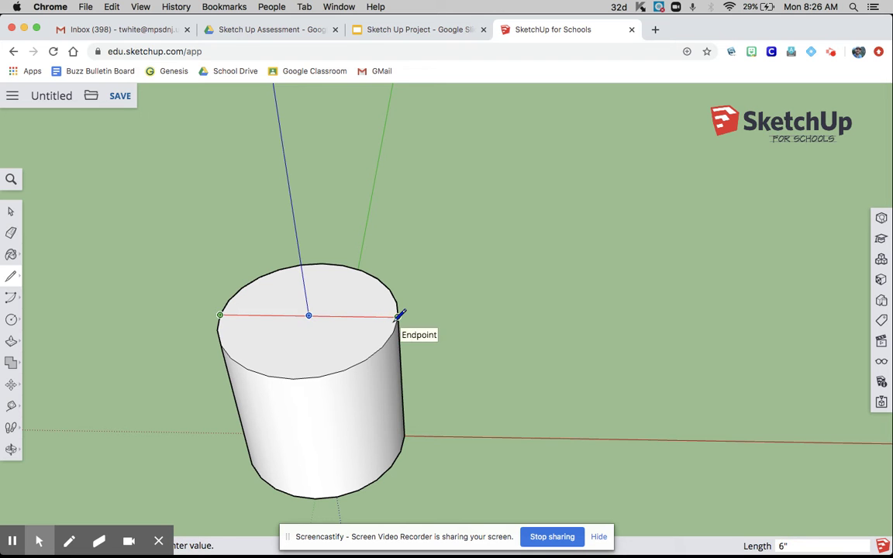
click(398, 316)
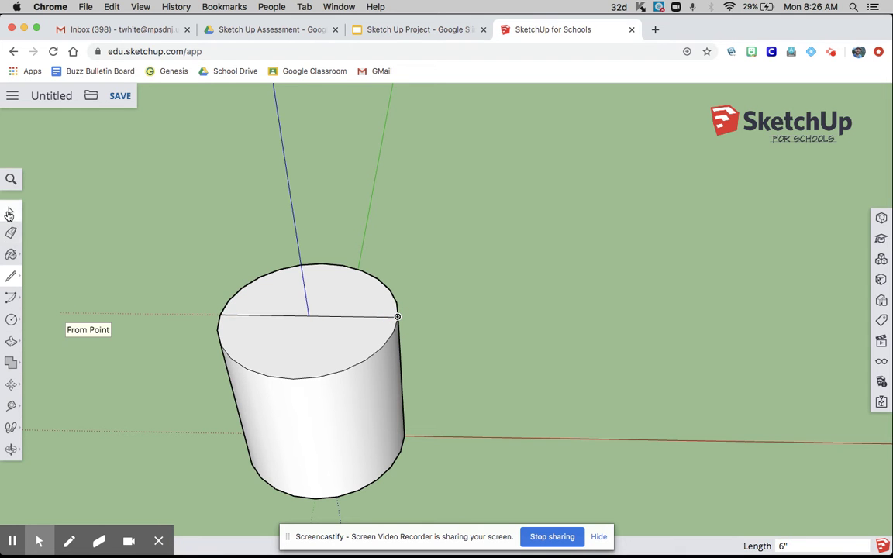
click(10, 214)
Read slide 5's instruction for a two-point arc with bulge 3, then return to the model
click(366, 31)
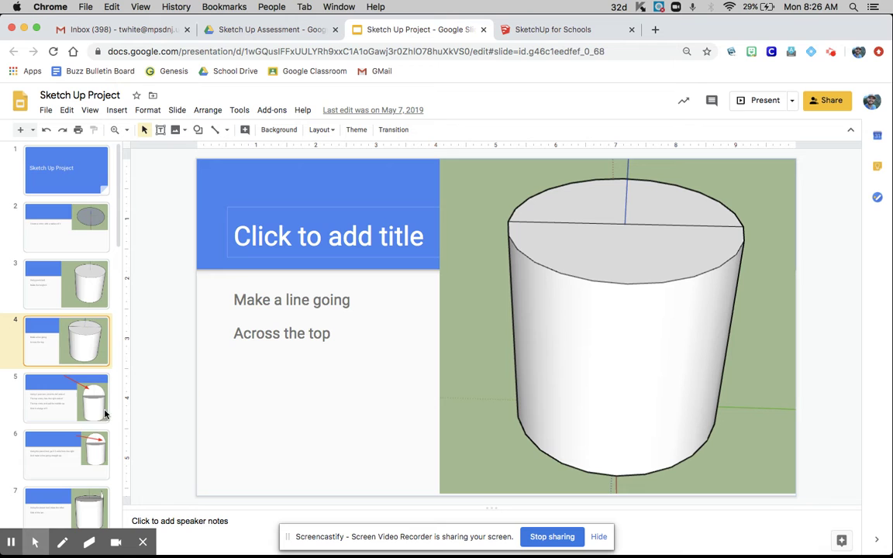
click(77, 411)
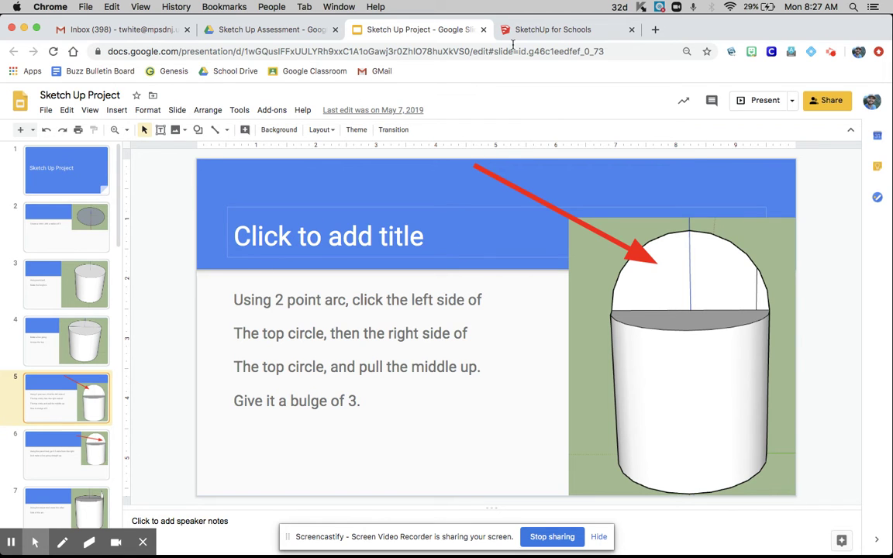
click(540, 31)
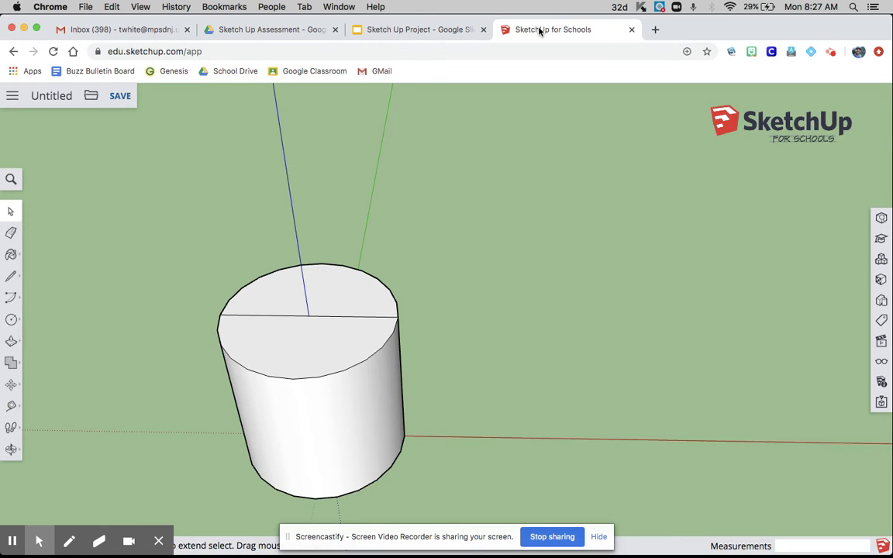
Draw a 2 Point Arc from end to end of the top line, bulging 3 upward
click(14, 297)
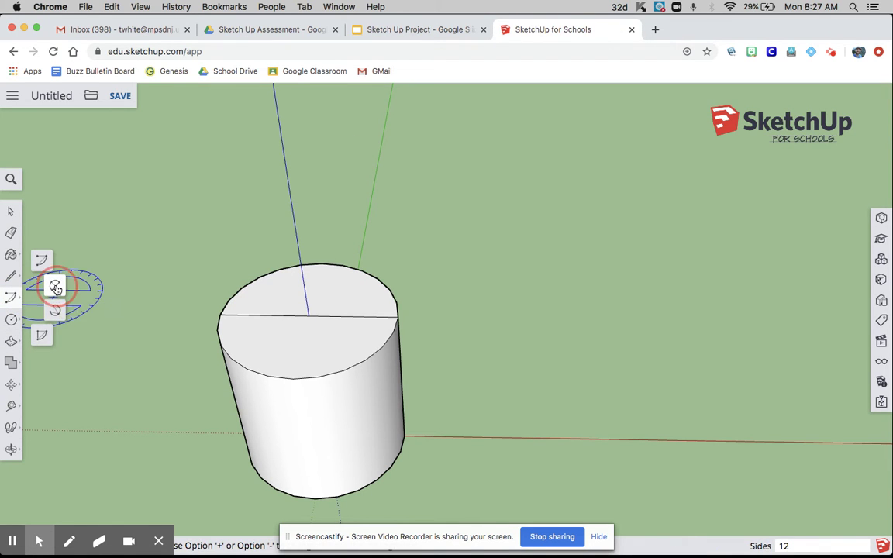
click(56, 288)
click(222, 315)
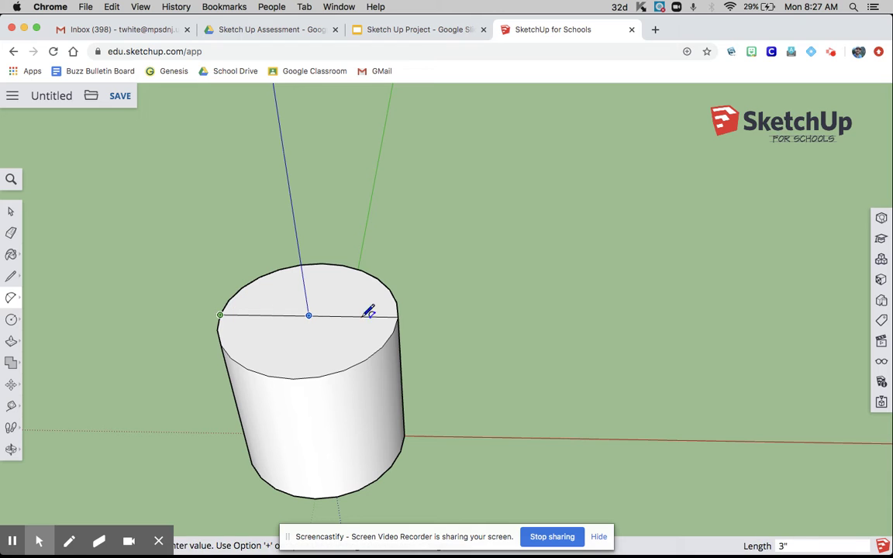
click(397, 316)
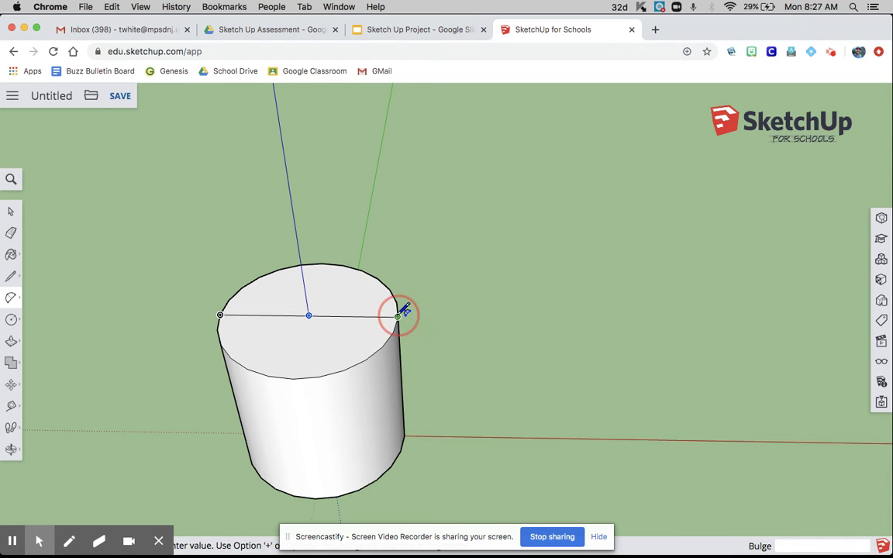
click(306, 244)
mouse_move(519, 353)
middle_down()
mouse_move(392, 277)
mouse_move(116, 306)
mouse_move(186, 262)
mouse_move(139, 266)
middle_up()
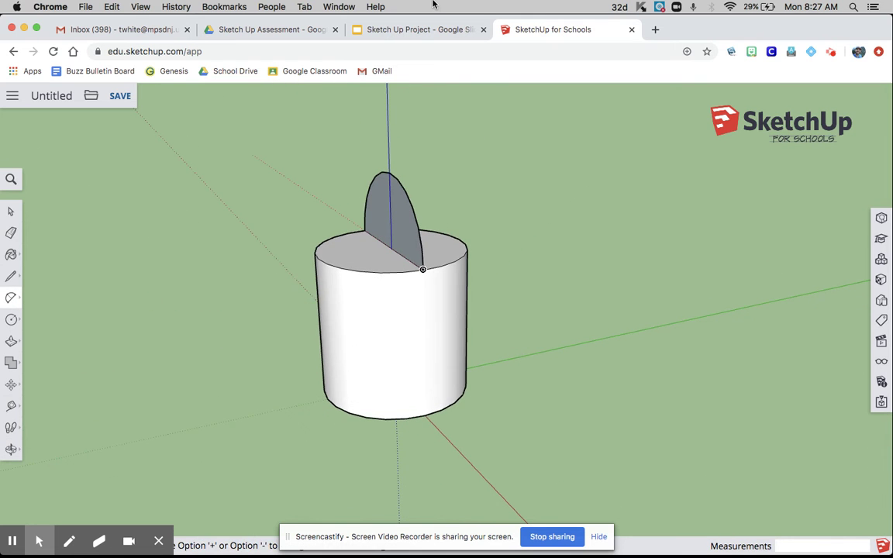
Advance the instructions to slide 6 about a vertical line 0.5 in from the right
click(422, 34)
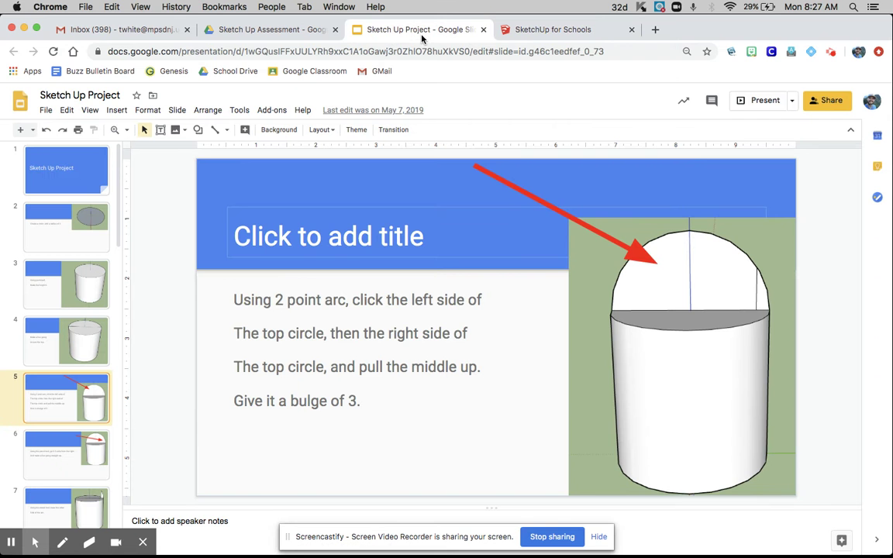
key(Down)
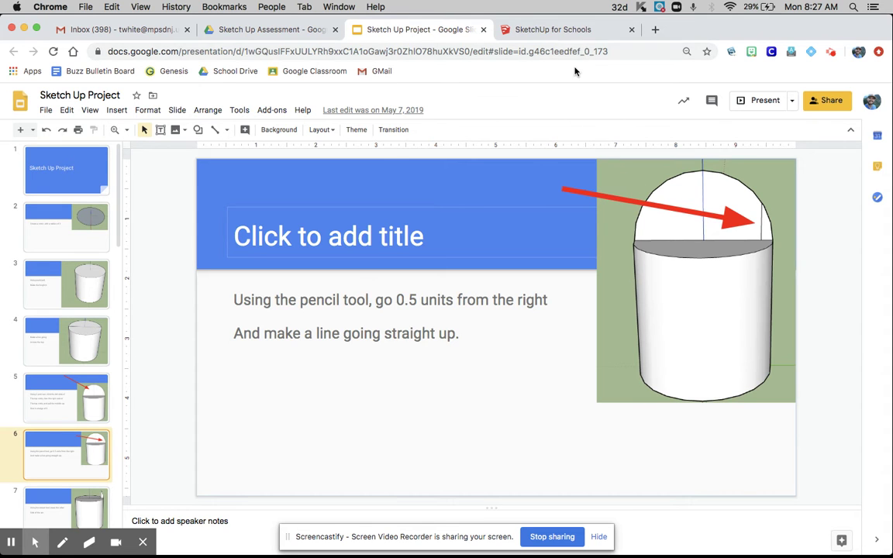
Draw a line 0.5 in from the arch's right corner, then straight up to the arc
click(555, 31)
scroll(474, 308, up, 8)
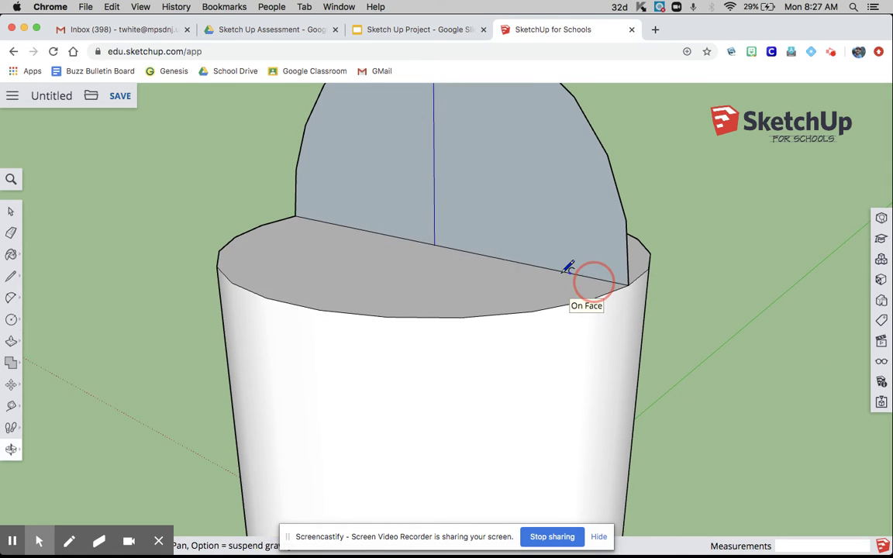
click(11, 276)
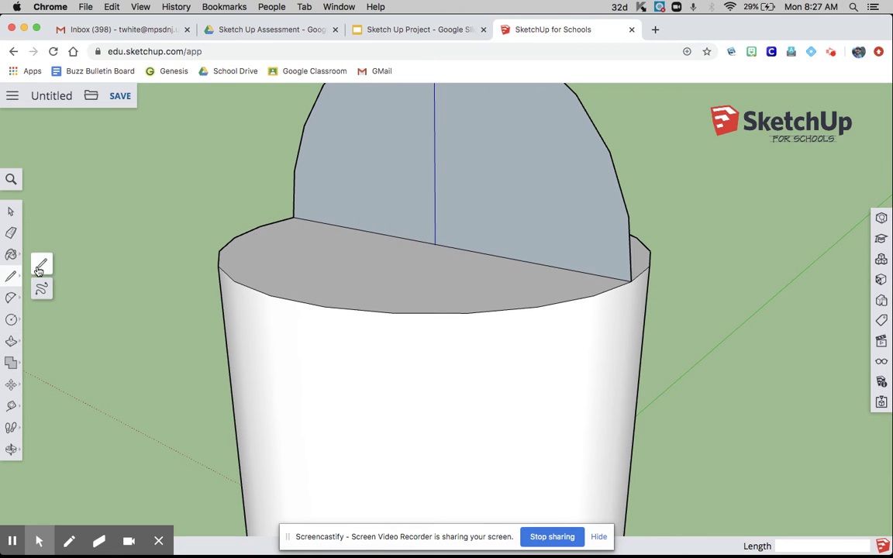
click(40, 266)
click(631, 281)
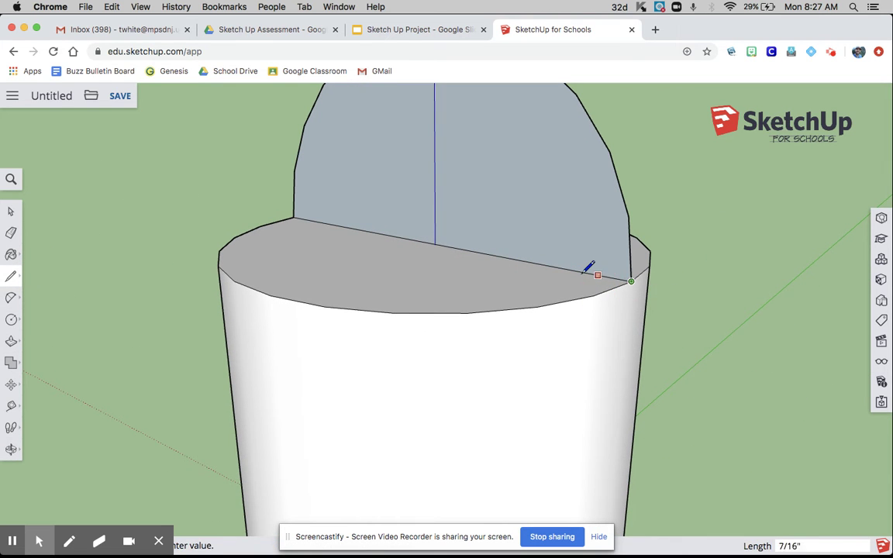
text(.5)
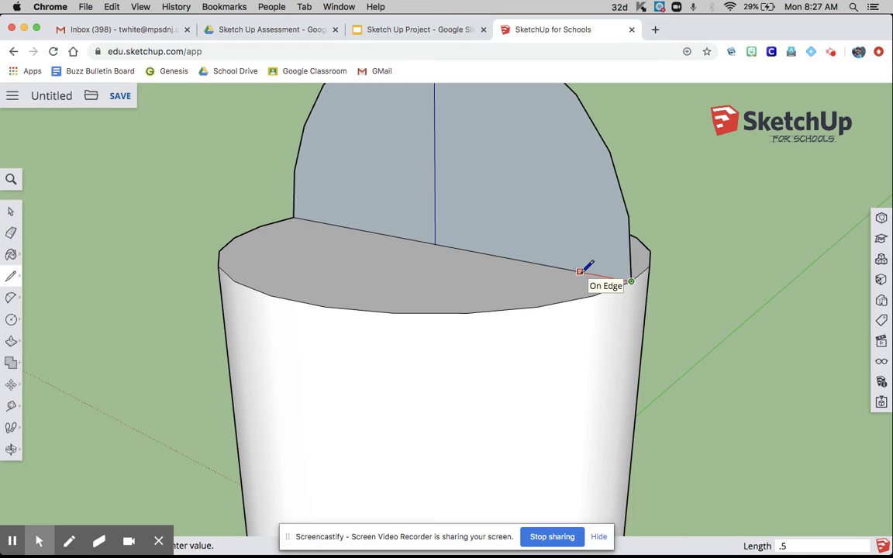
key(Return)
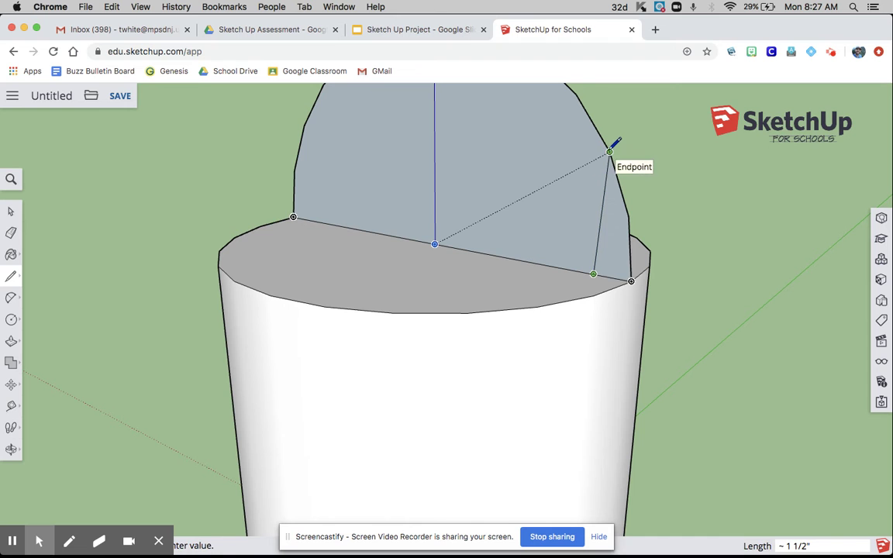
click(604, 140)
Orbit the model slightly and advance to slide 7's eraser instruction
middle_drag(503, 216, 695, 193)
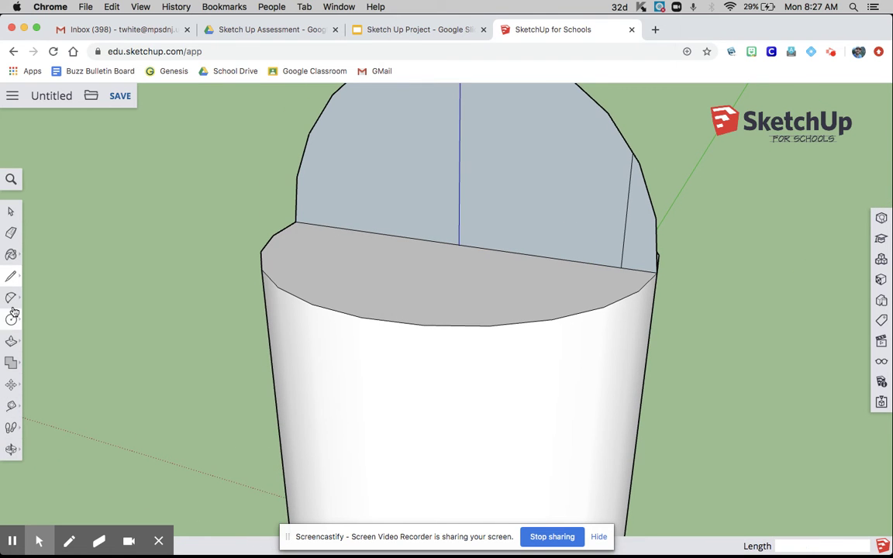
click(385, 33)
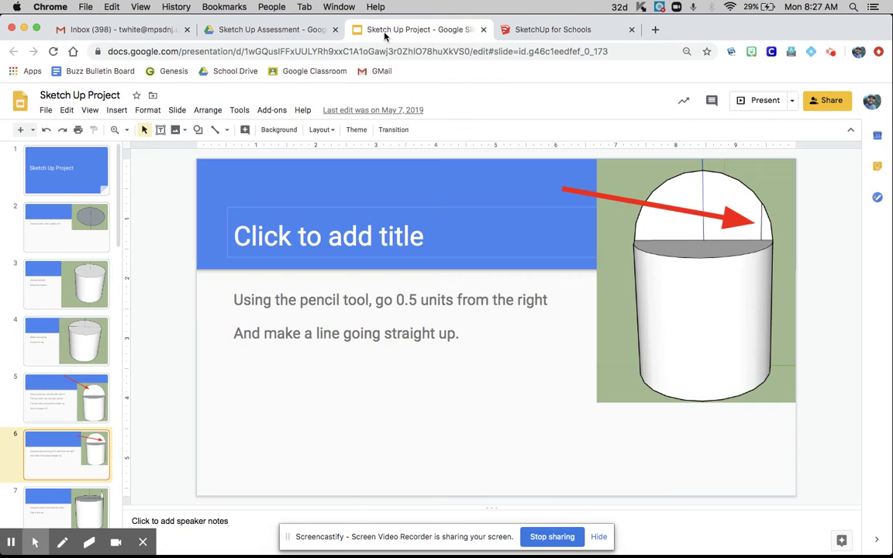
key(Down)
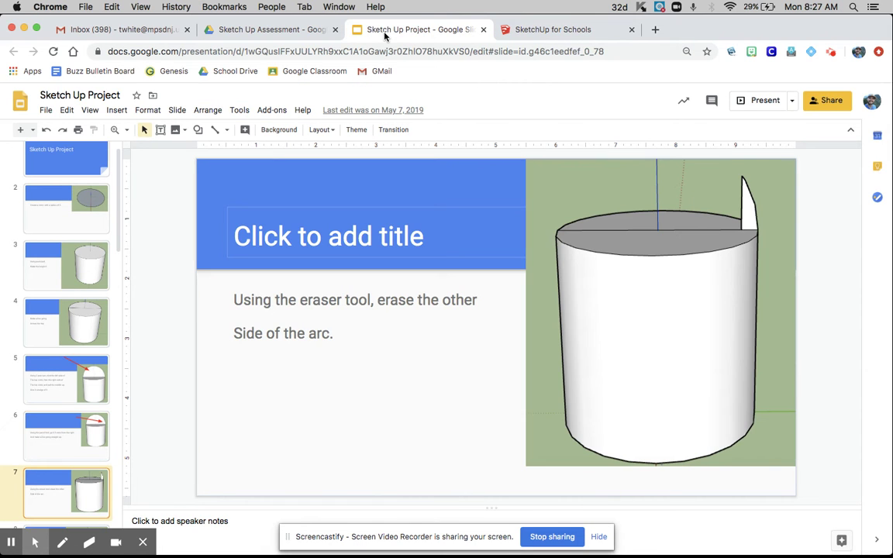
Erase the arch's curved edge so only the narrow upright sliver remains
click(529, 30)
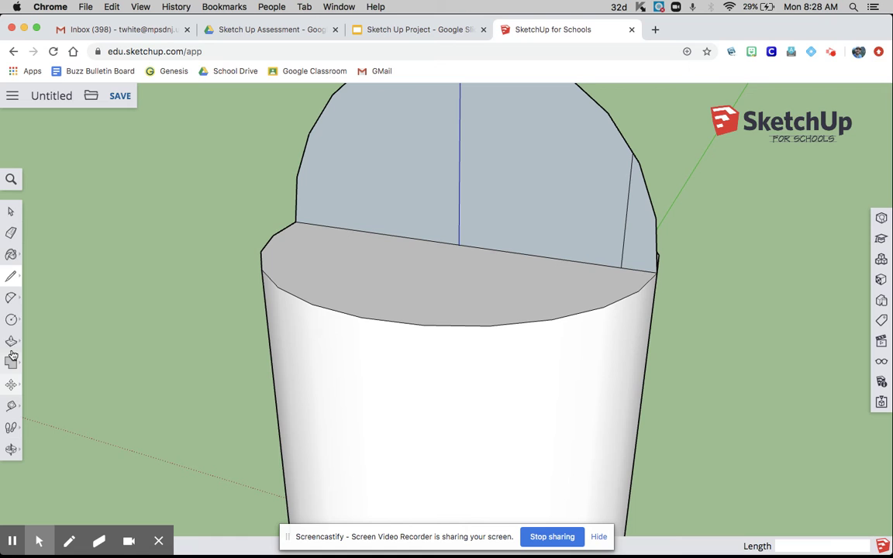
click(11, 233)
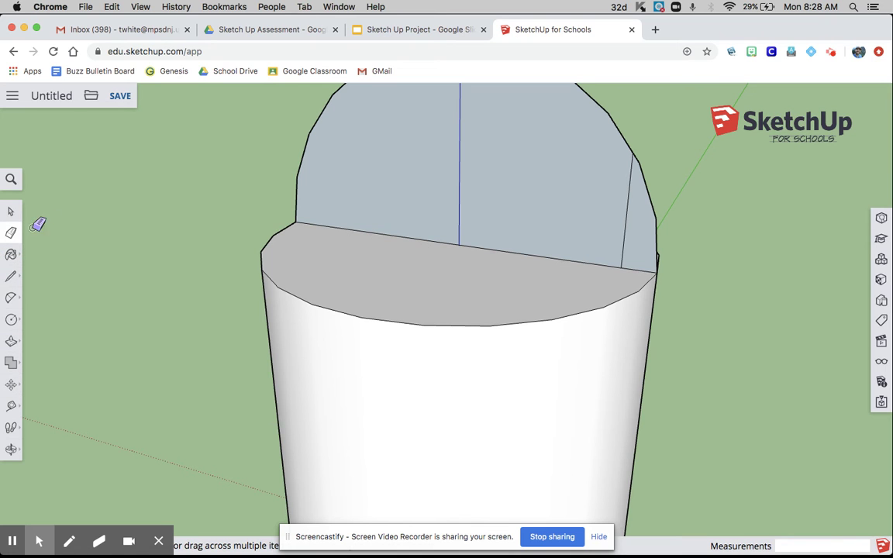
click(601, 108)
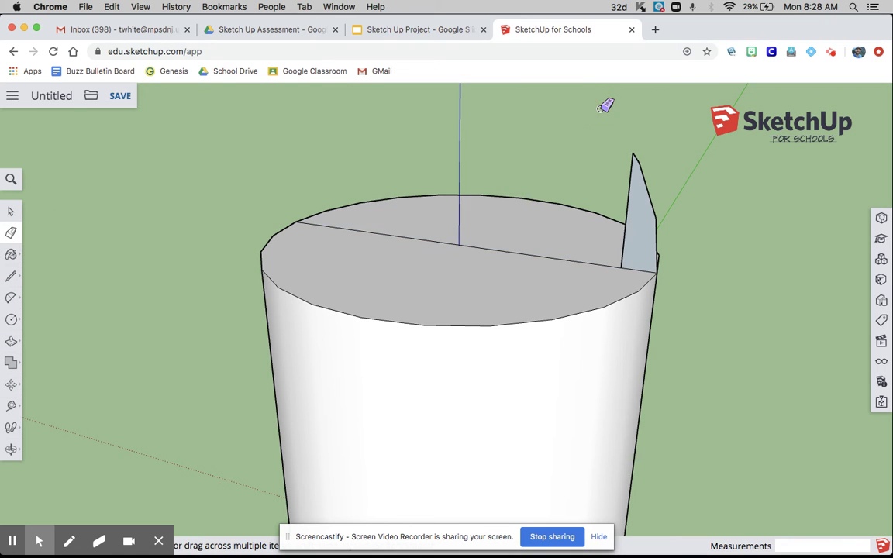
Check the next slide's Follow Me instruction, then return to the model
click(424, 33)
key(Down)
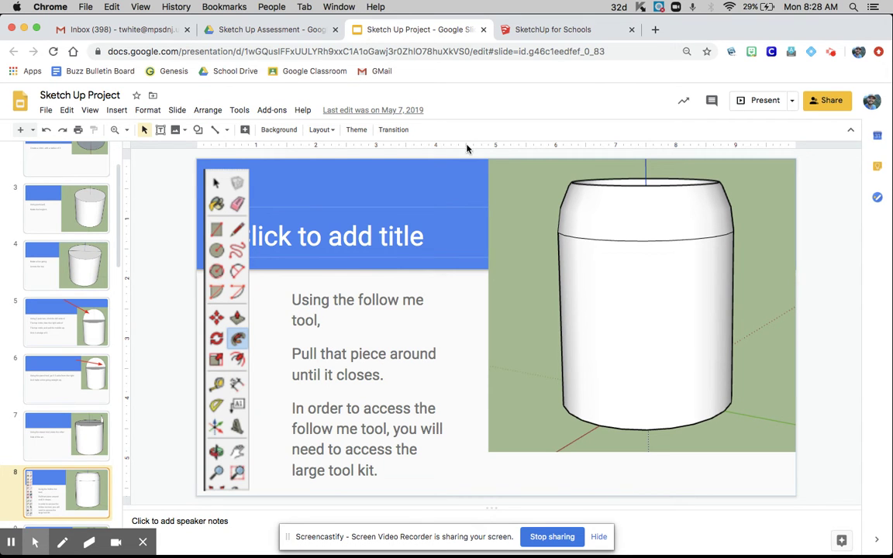
click(528, 35)
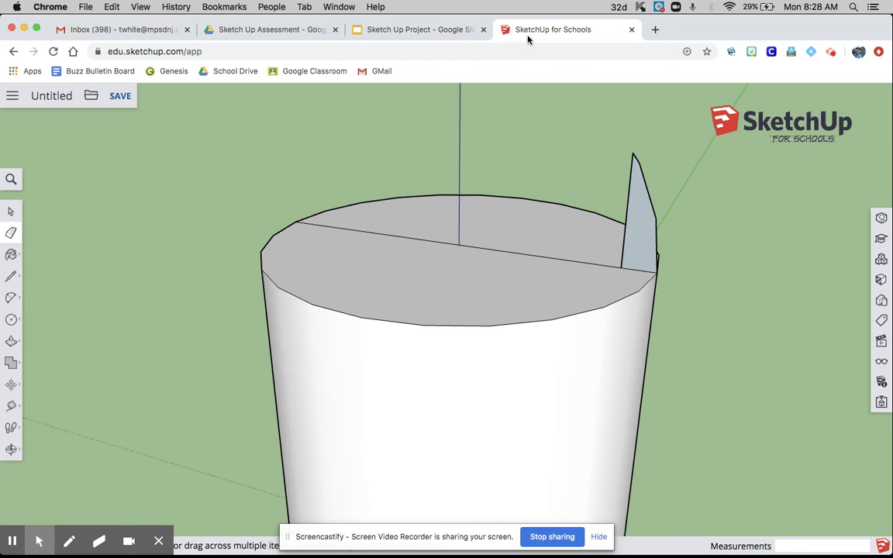
Sweep the sliver face around the top rim with Follow Me until it closes
click(11, 341)
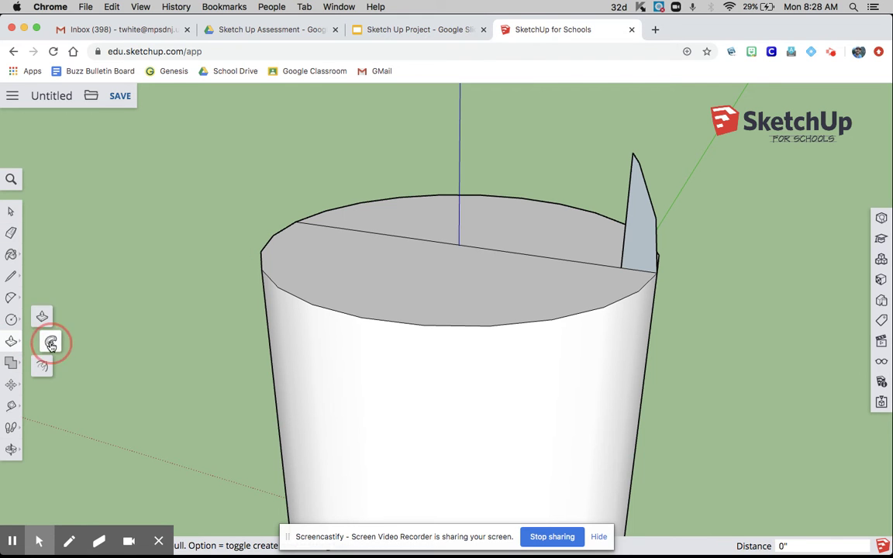
click(50, 341)
drag(647, 246, 641, 267)
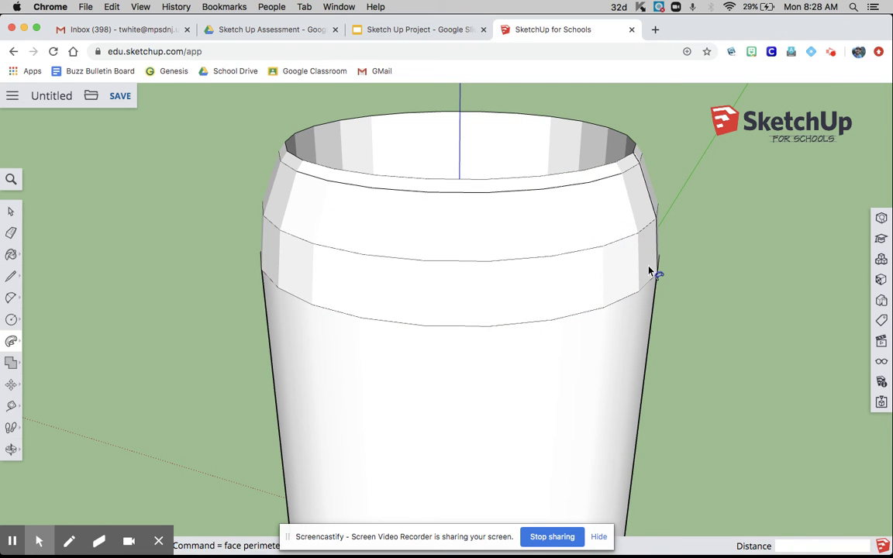
click(650, 270)
Orbit to inspect the new rounded rim, then advance to slide 9's closing-line step
middle_click(637, 266)
mouse_move(637, 267)
middle_down()
mouse_move(192, 179)
mouse_move(190, 206)
mouse_move(369, 289)
mouse_move(608, 312)
mouse_move(691, 355)
middle_up()
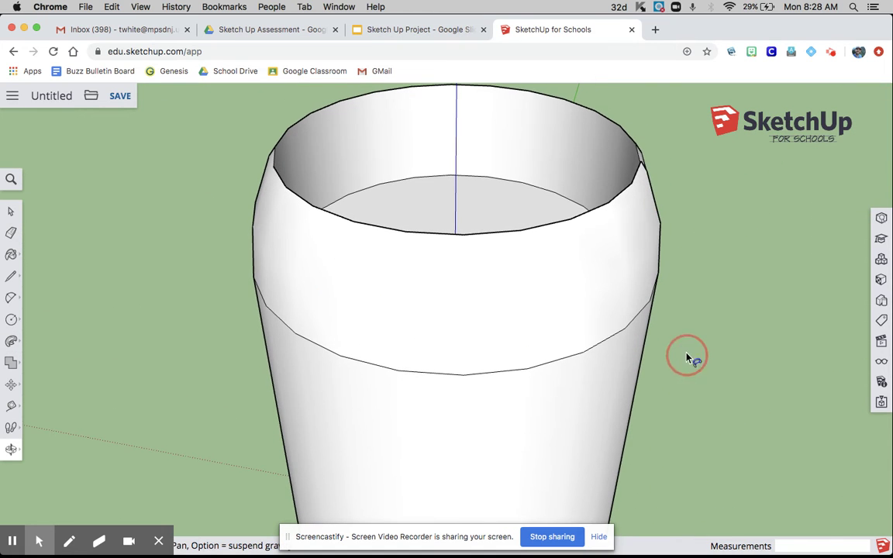
click(373, 31)
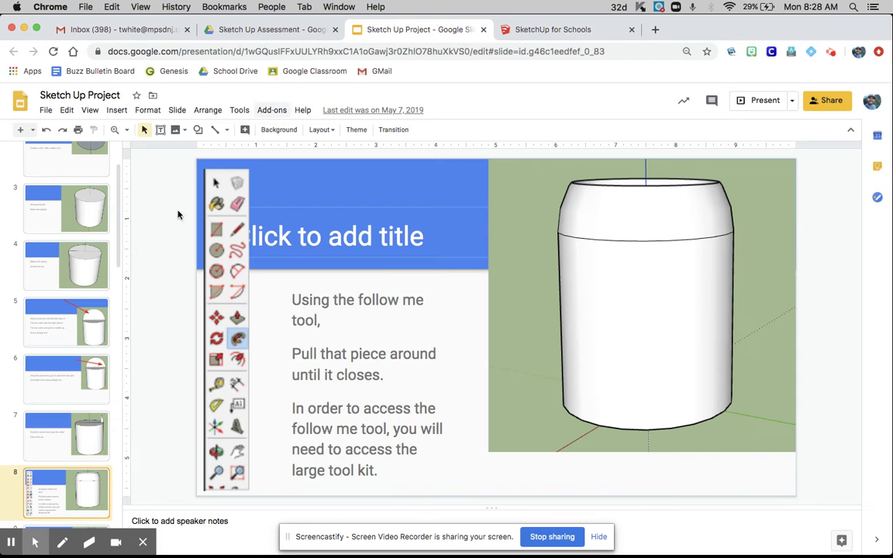
key(Down)
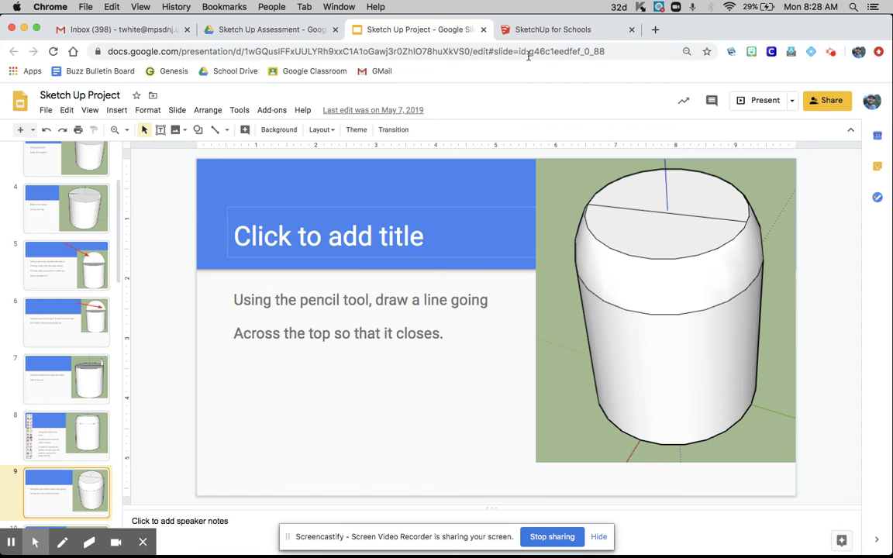
Draw a line across the rim, left endpoint to right, so the recessed top fills with a face
click(591, 29)
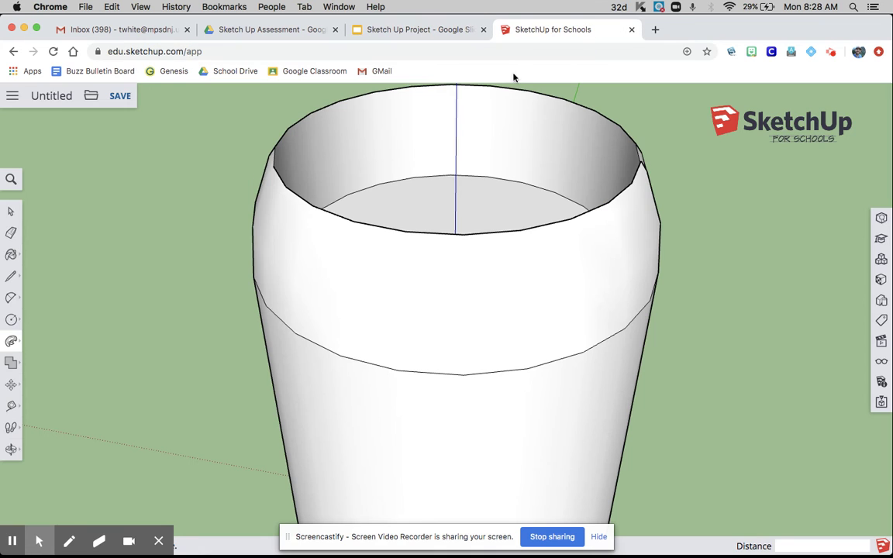
click(15, 277)
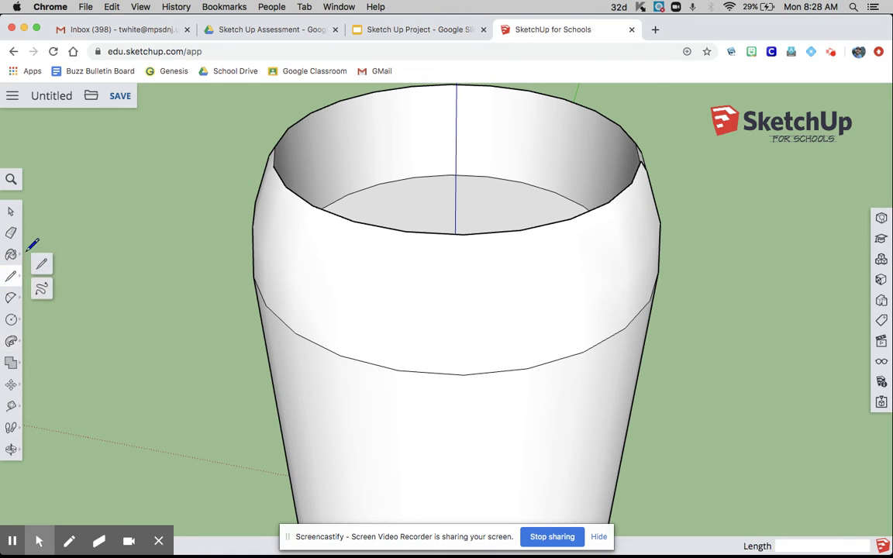
click(37, 263)
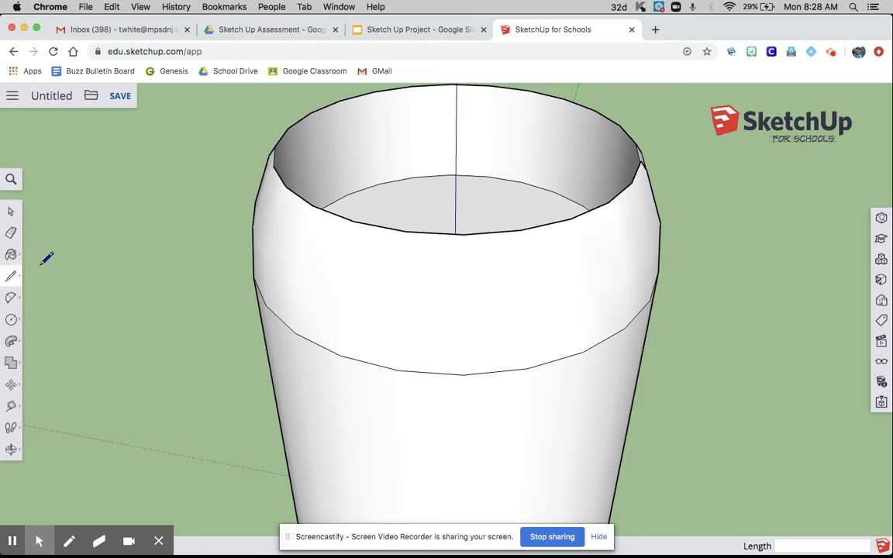
click(275, 146)
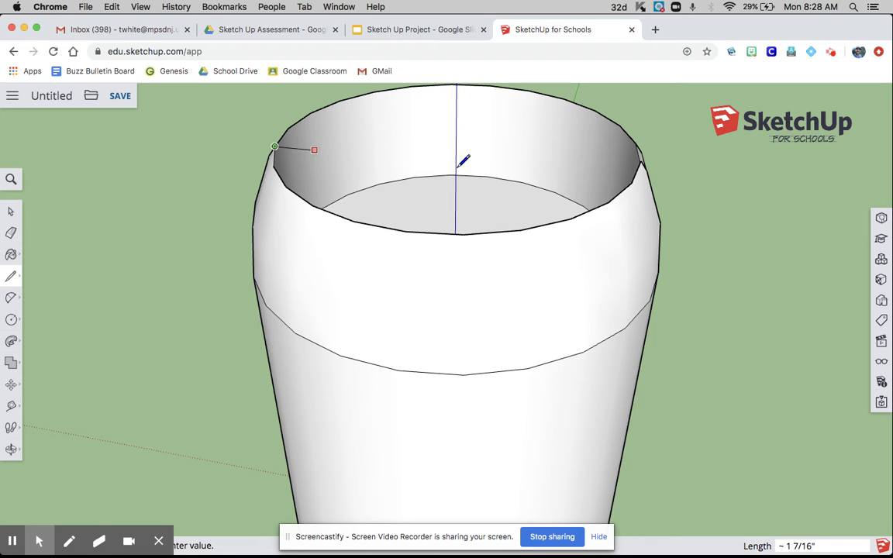
click(642, 153)
middle_drag(414, 259, 441, 318)
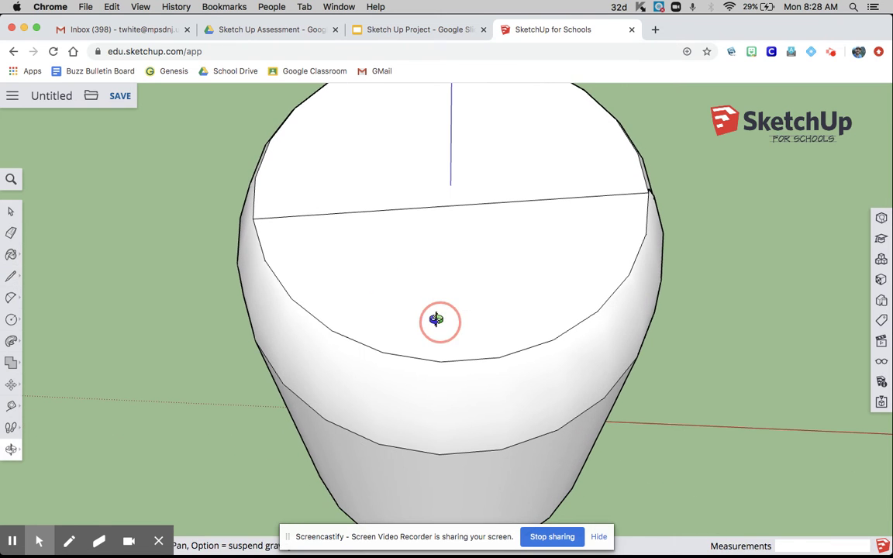
Advance the instruction slides to slide 10 about the radius-2.45 centre circle
click(398, 31)
key(Down)
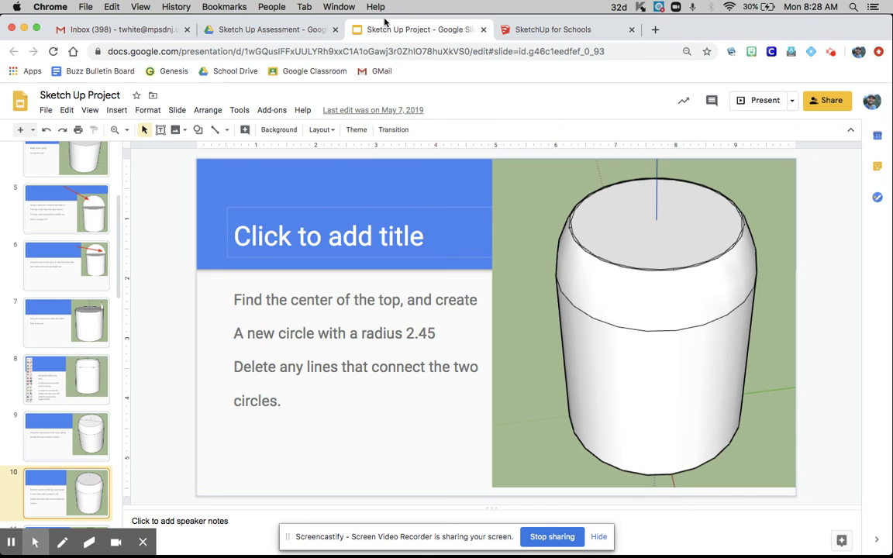
click(569, 30)
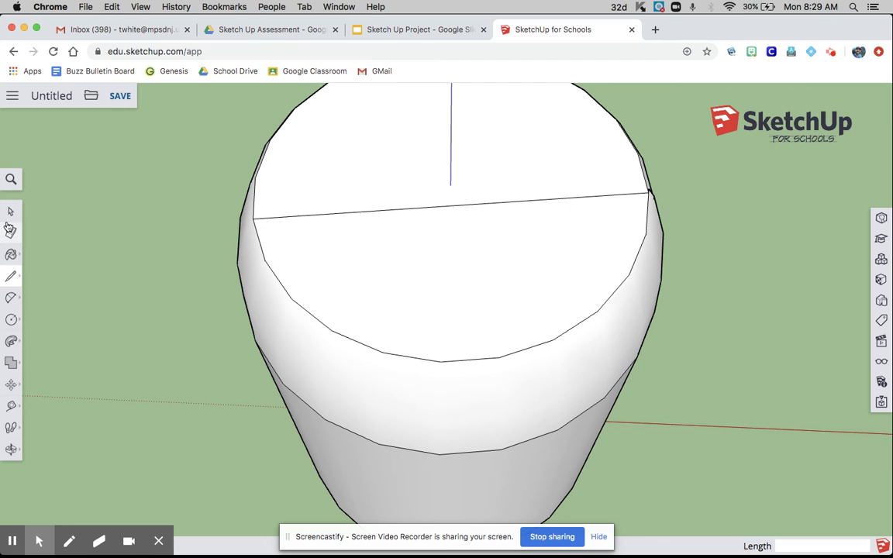
Orbit to look down on the top and delete the line across the top face
click(11, 319)
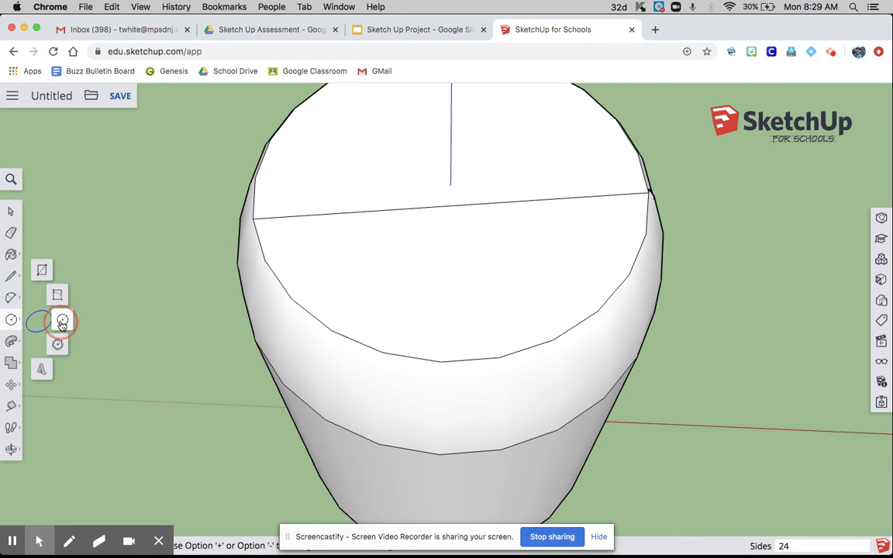
key(o)
drag(429, 245, 434, 295)
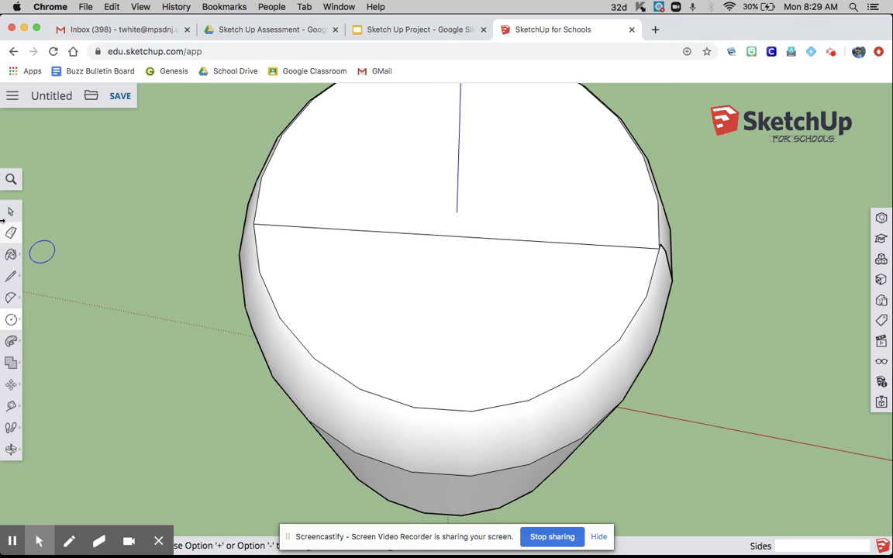
click(11, 211)
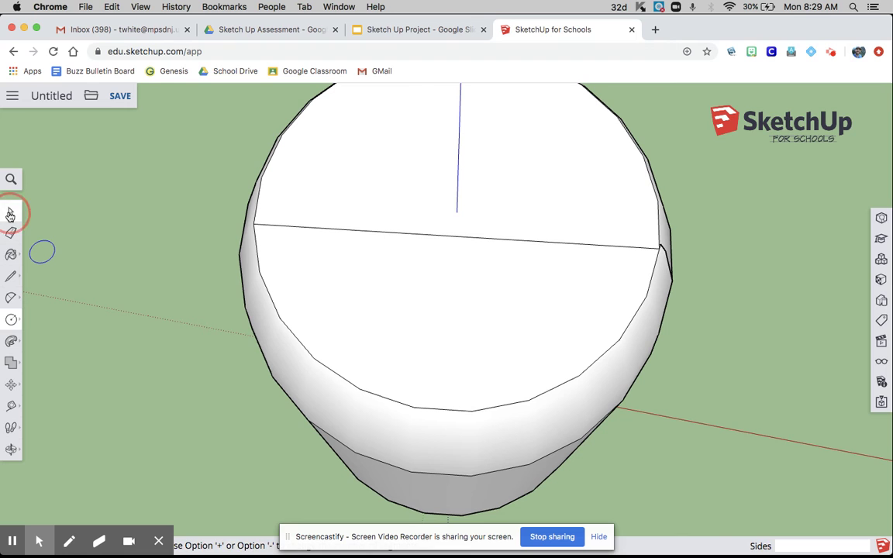
click(373, 237)
key(Delete)
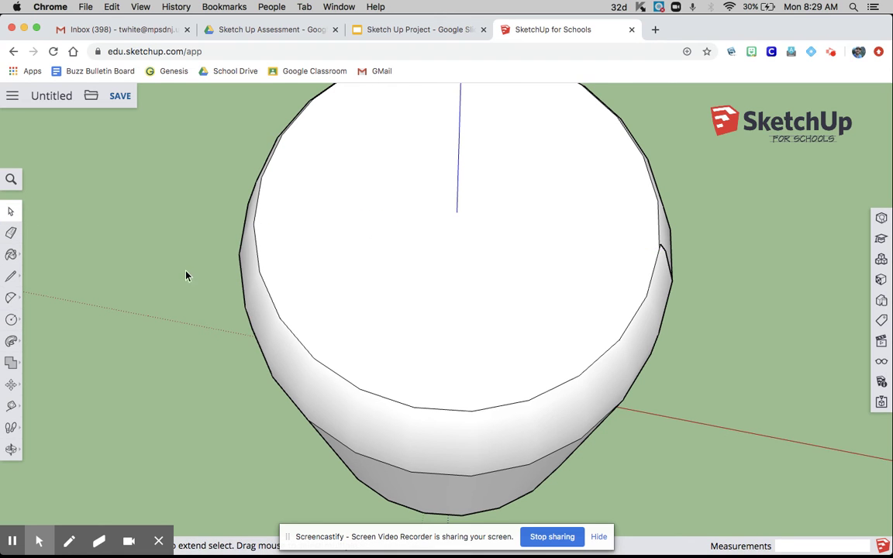
Draw a new line edge to edge across the top and centre a 2.45-radius circle on it
click(11, 276)
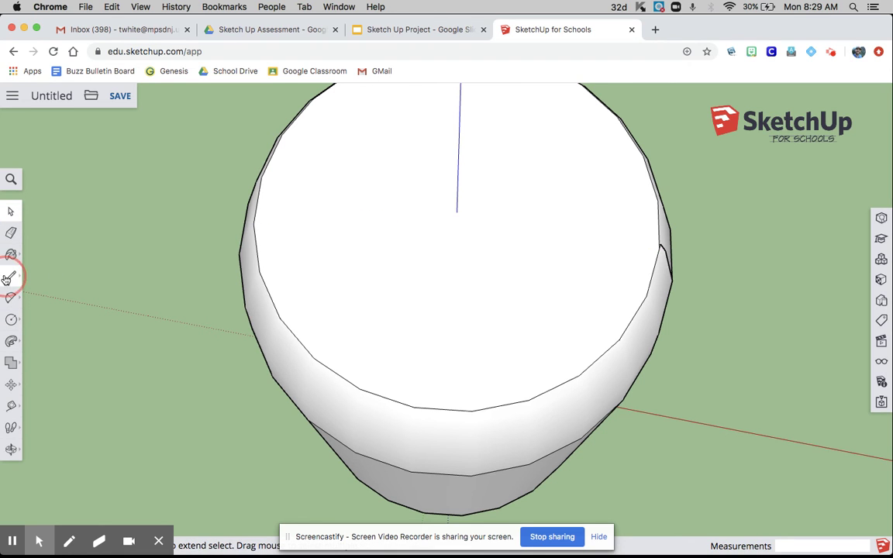
click(255, 224)
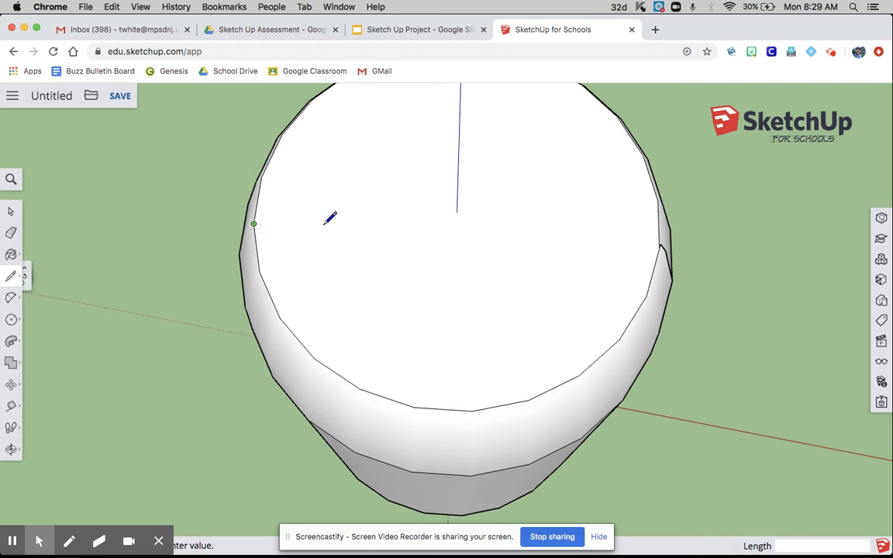
click(657, 204)
click(11, 321)
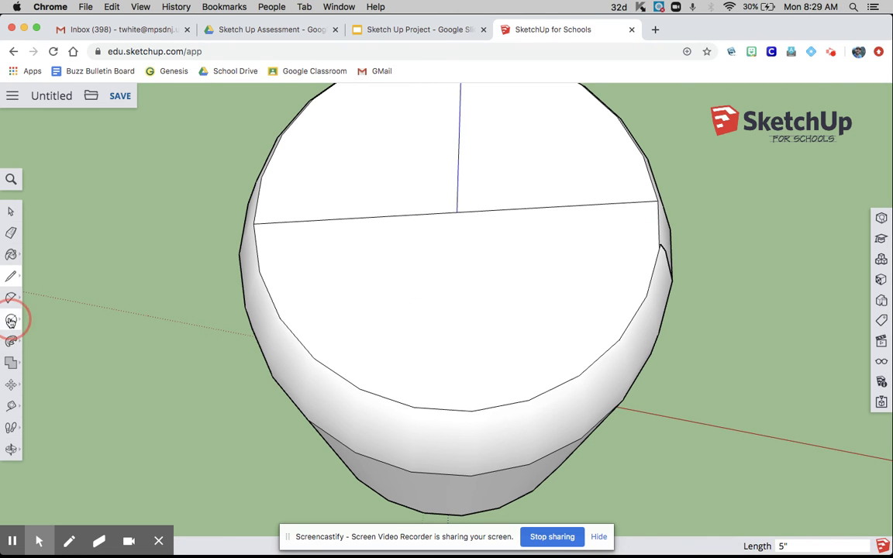
click(64, 321)
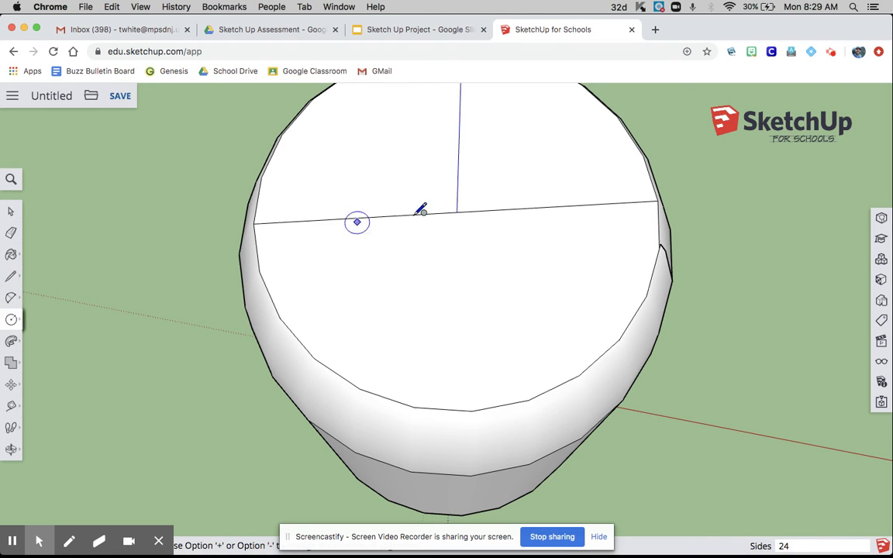
click(457, 211)
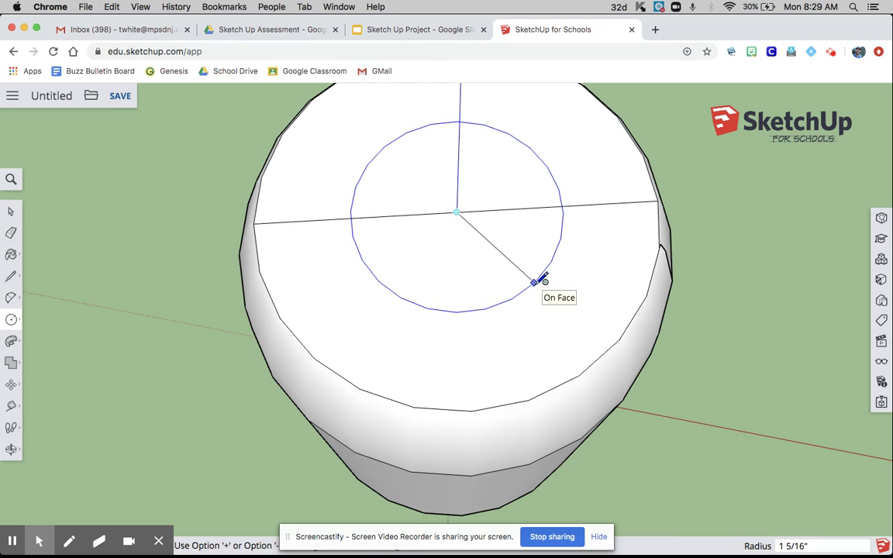
text(2.45)
key(Return)
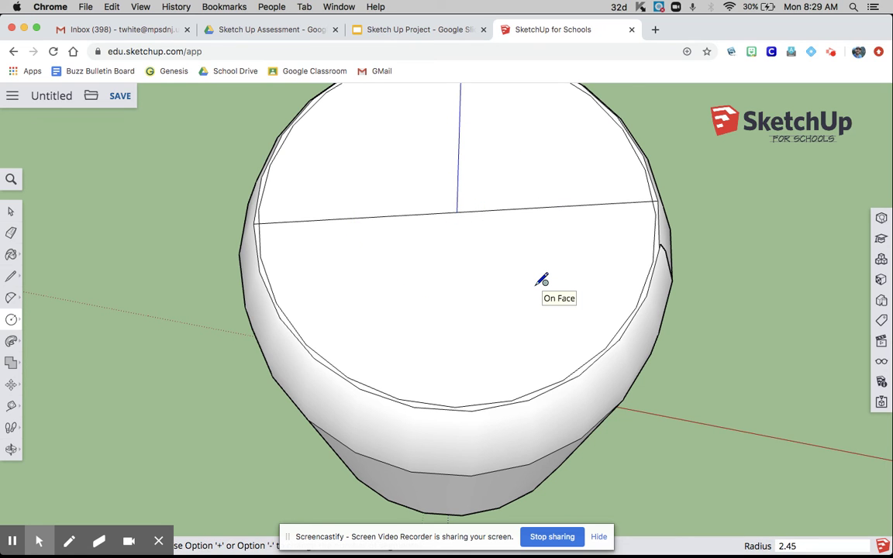
Erase the line crossing the top face, then tilt the view to see the can side-on
click(10, 233)
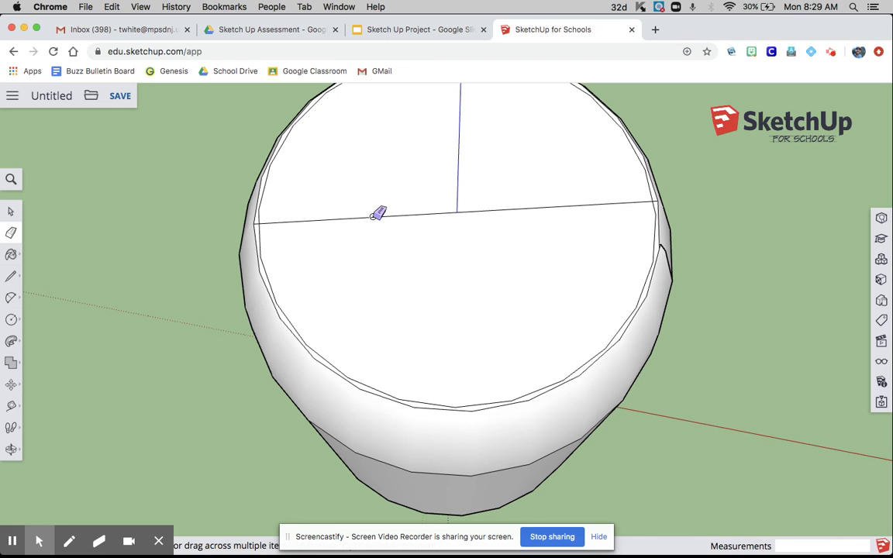
click(374, 216)
scroll(248, 227, up, 5)
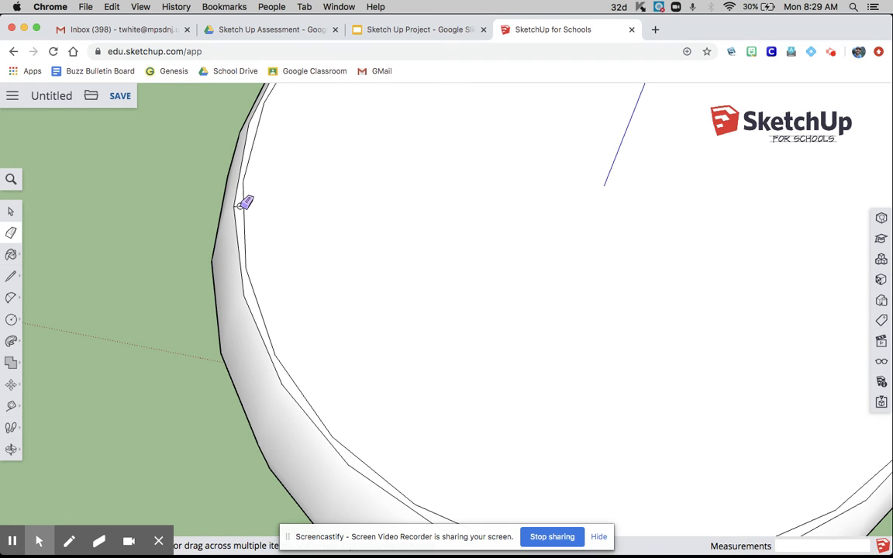
scroll(179, 217, down, 5)
scroll(618, 201, up, 5)
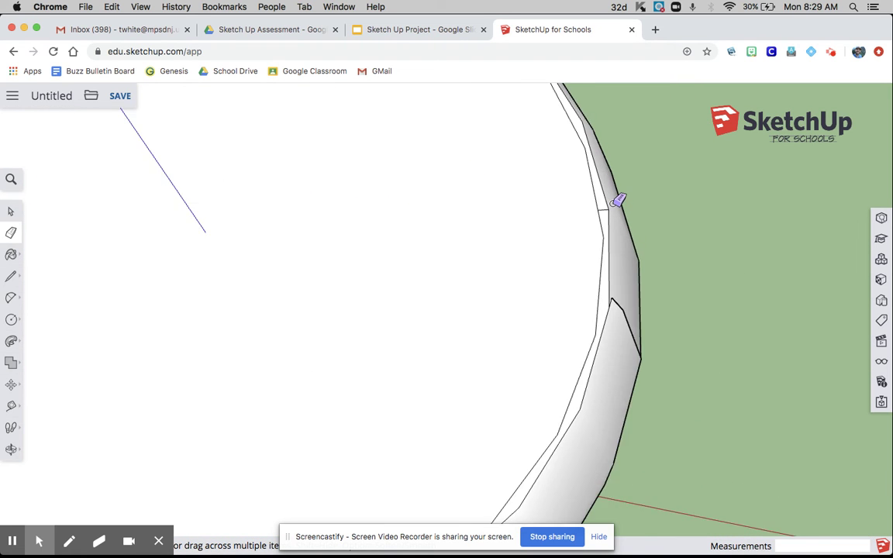
scroll(609, 208, up, 2)
scroll(599, 213, up, 2)
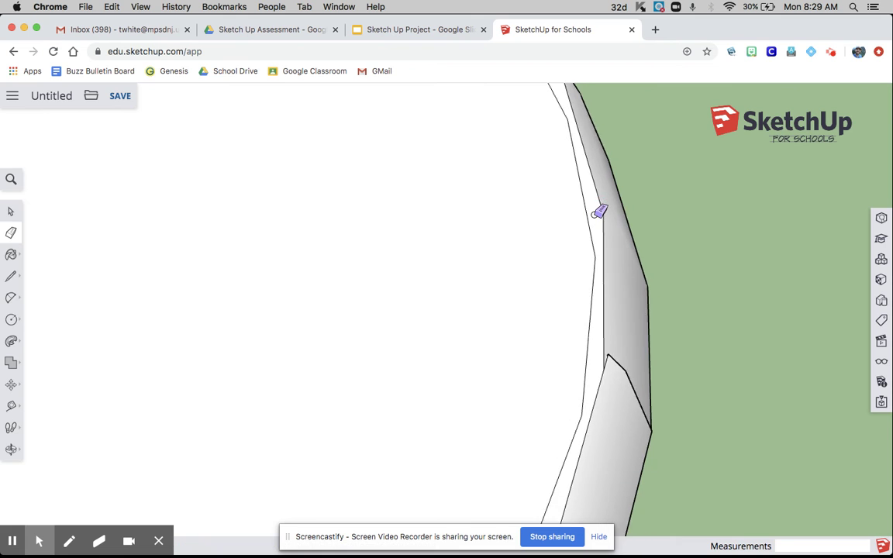
scroll(598, 210, down, 5)
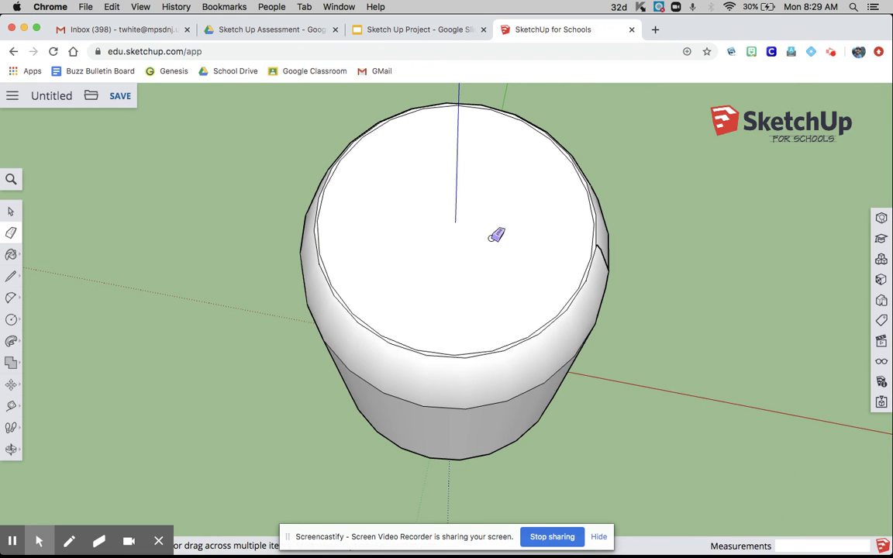
middle_drag(496, 235, 491, 136)
Advance to the next instruction slide, then come back to the model
click(411, 30)
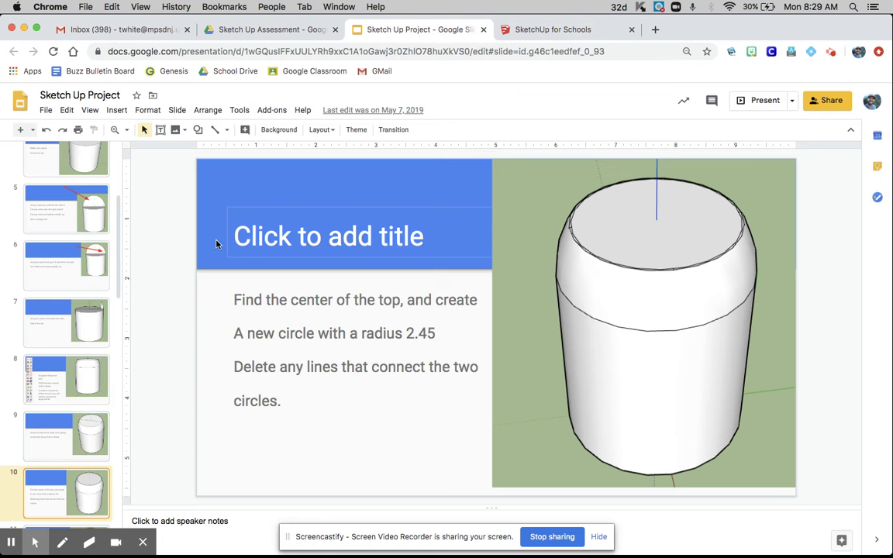
key(Down)
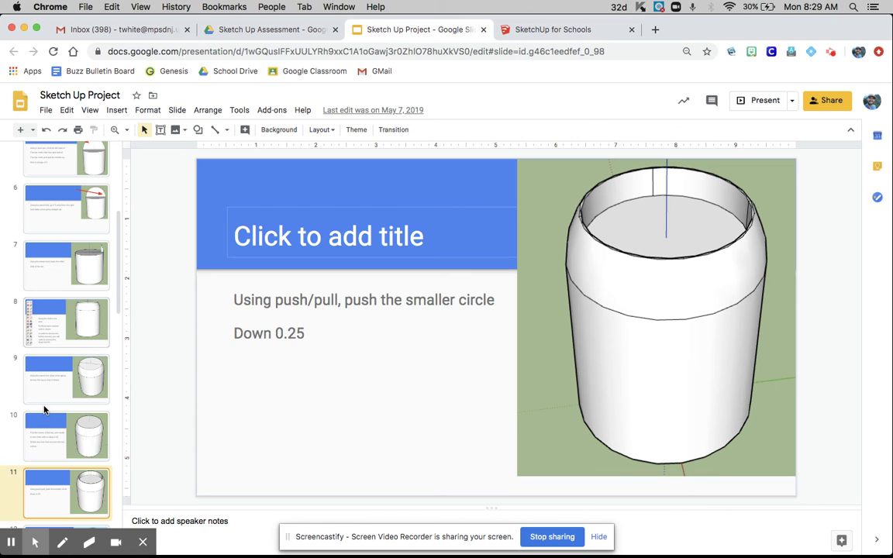
click(528, 31)
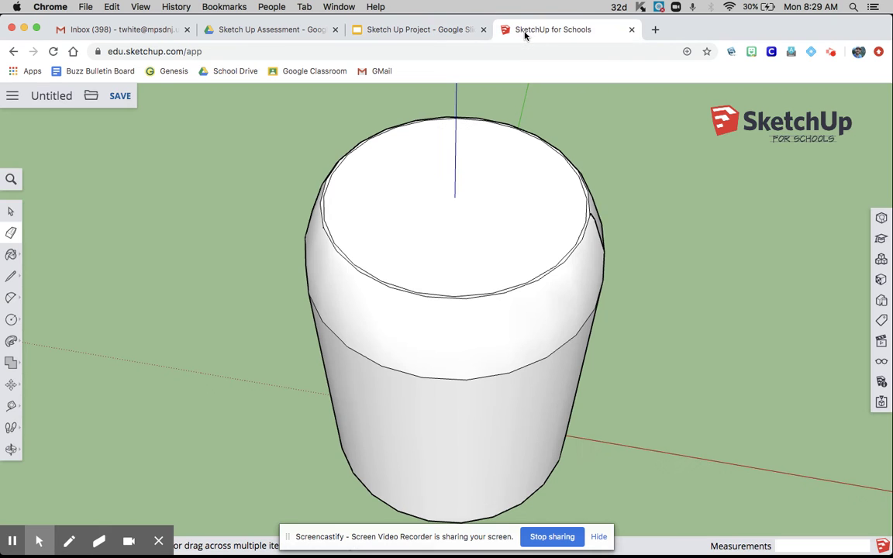
Push/Pull the inner top circle down .2 to recess the can's top inside its rim
click(11, 341)
click(48, 344)
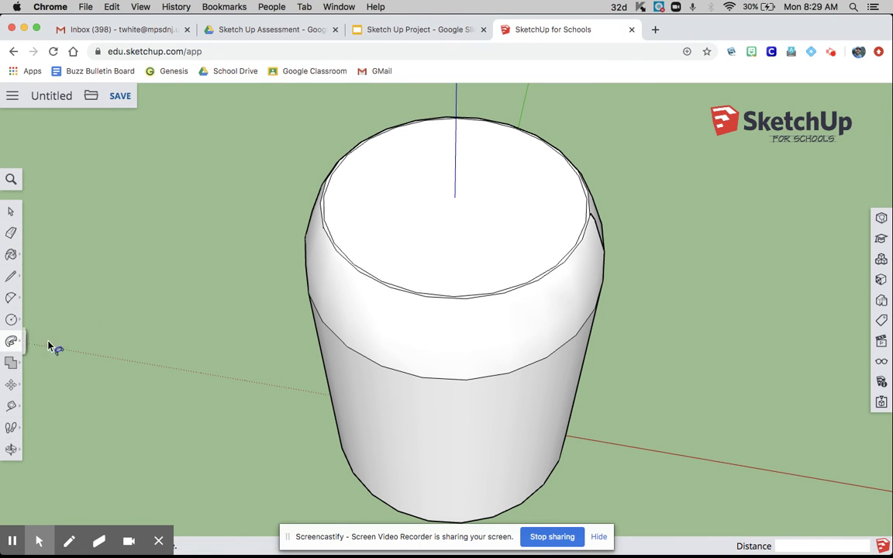
click(40, 314)
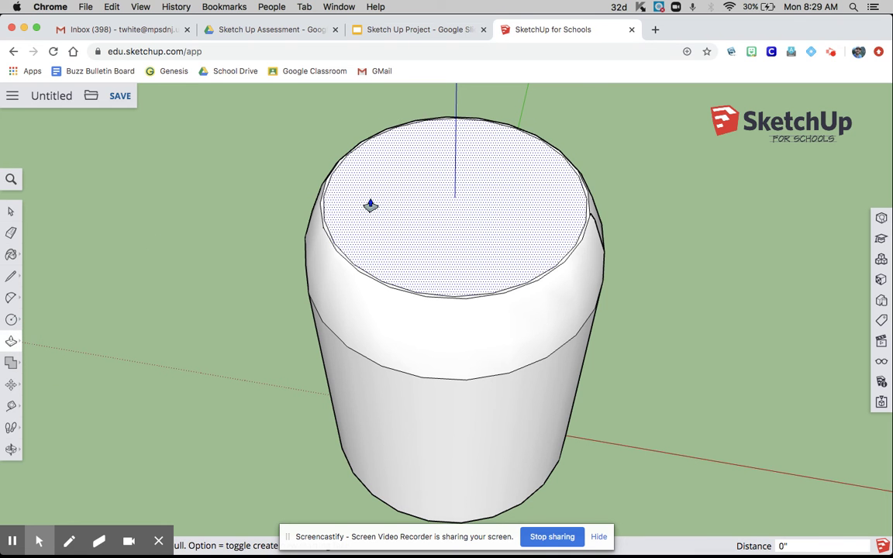
click(371, 204)
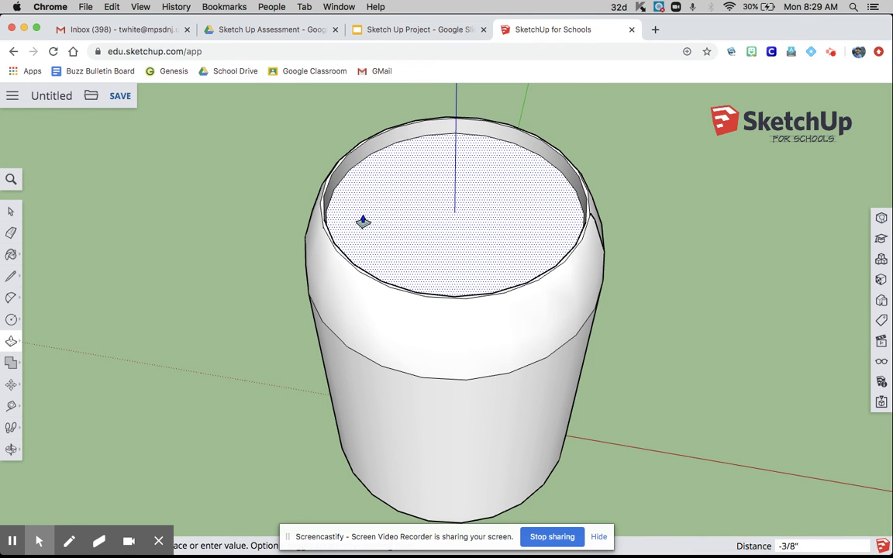
text(.2)
key(Return)
scroll(363, 222, down, 3)
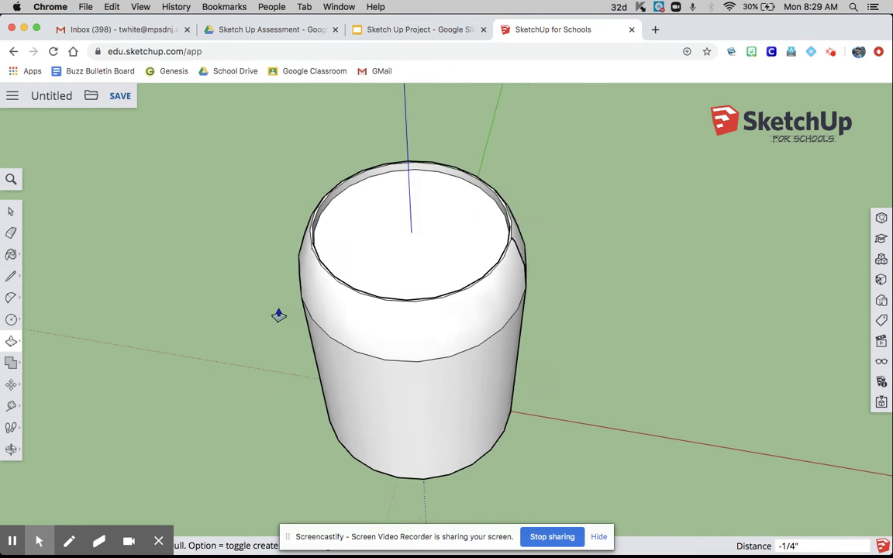
Go to slide 12, which says to repeat the same steps on the can's other end
click(386, 29)
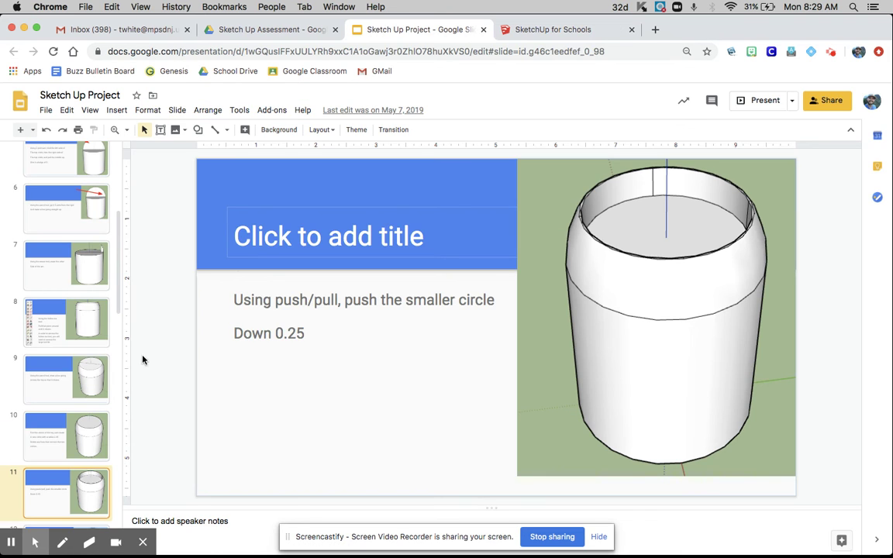
key(Down)
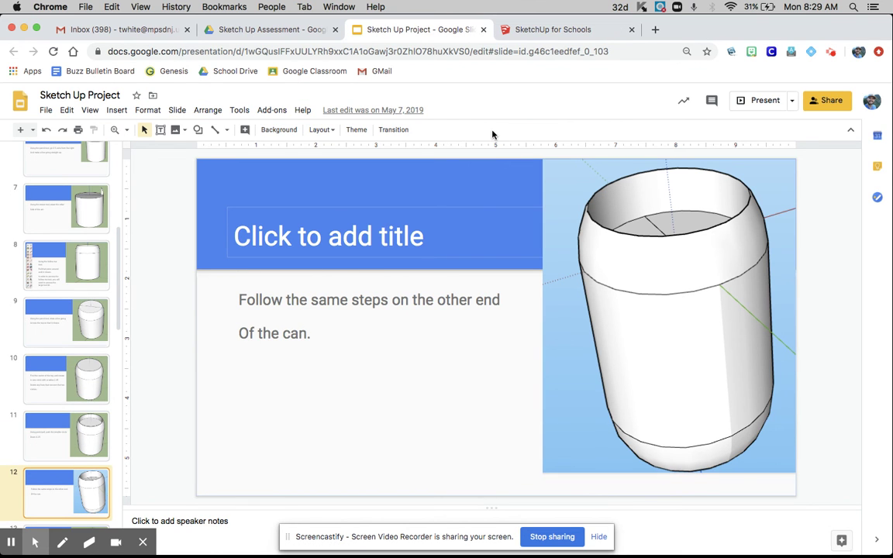
Orbit the can to its underside and shape the bottom end like the top
click(539, 35)
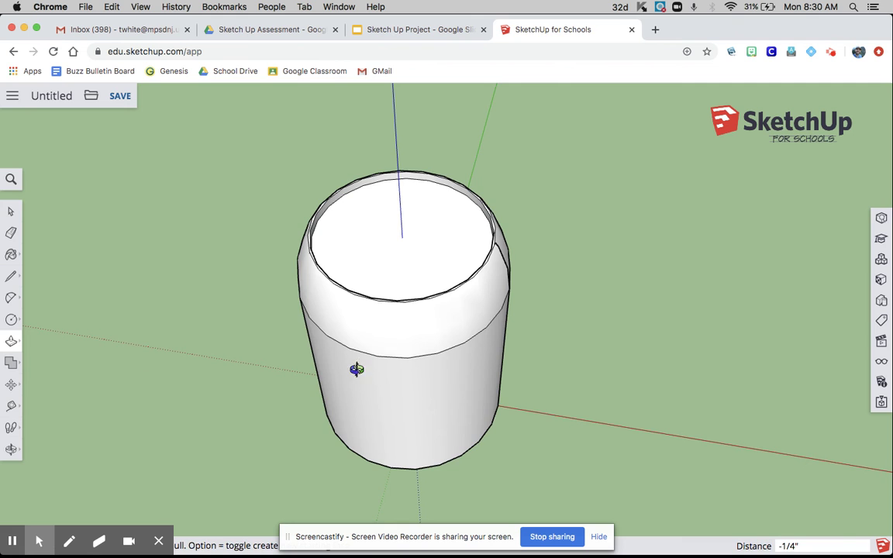
mouse_move(355, 369)
middle_down()
mouse_move(381, 379)
mouse_move(381, 219)
mouse_move(361, 231)
mouse_move(363, 351)
mouse_move(368, 277)
mouse_move(355, 256)
mouse_move(459, 434)
mouse_move(403, 369)
mouse_move(404, 423)
middle_up()
scroll(406, 147, up, 2)
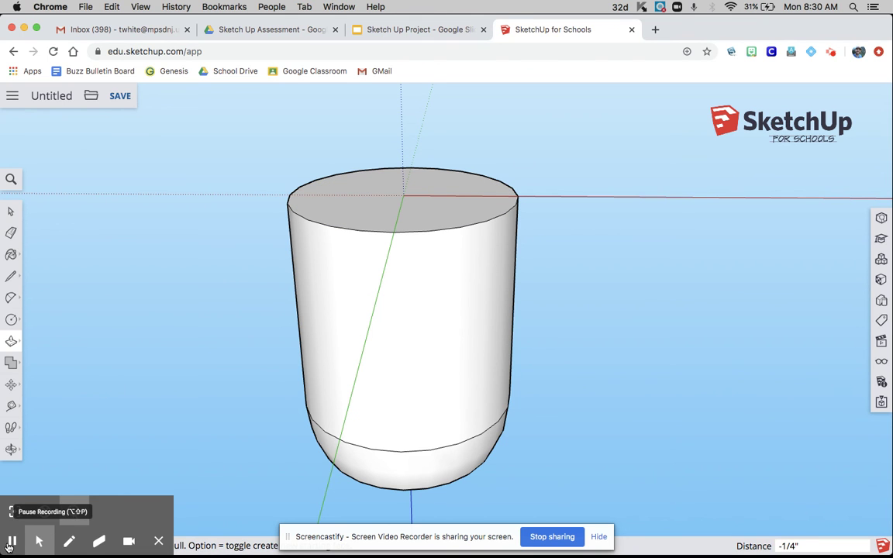
click(8, 547)
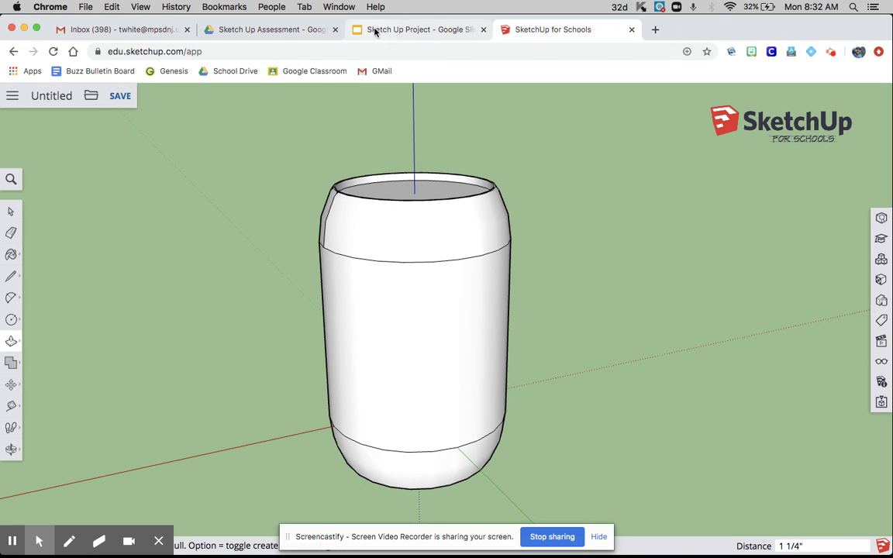
Advance the slides to slide 14 on right-clicking highlighted lines and hiding them
click(375, 31)
key(Down)
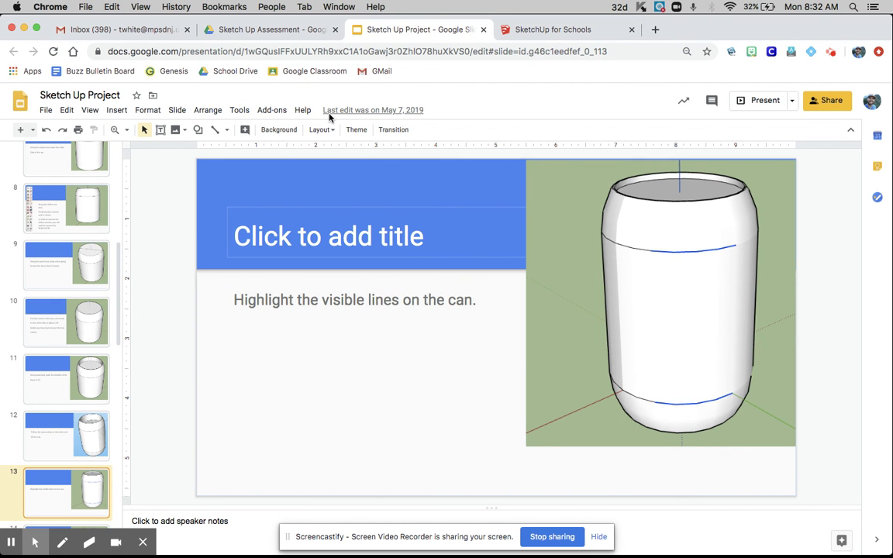
key(Down)
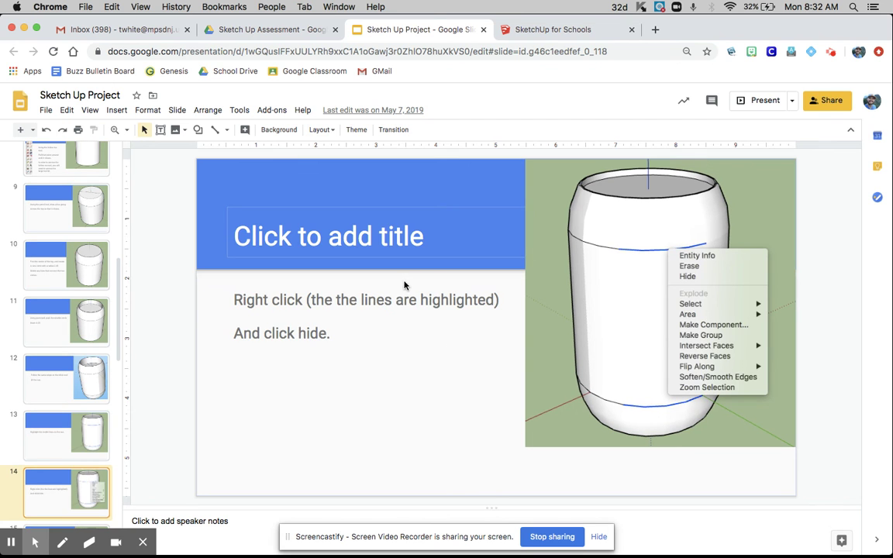
Select part of the can's upper seam line and hide it
click(536, 29)
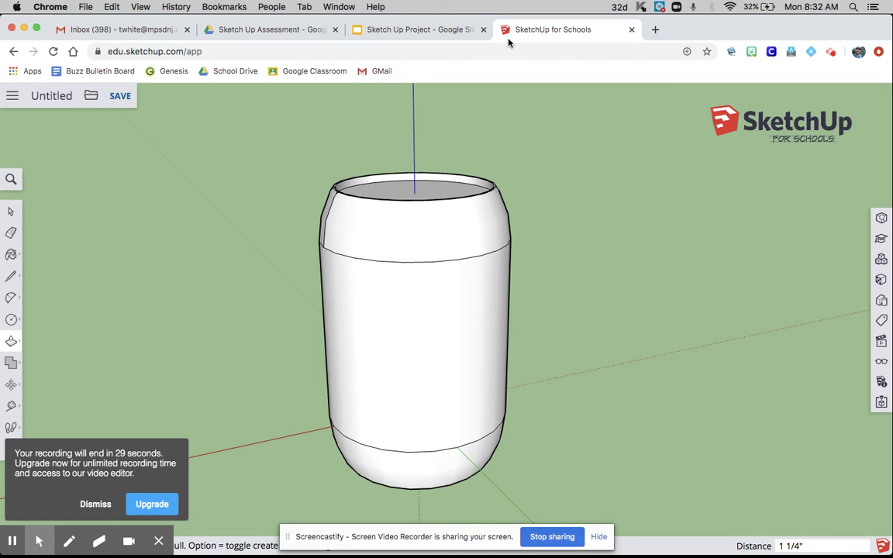
drag(253, 392, 229, 322)
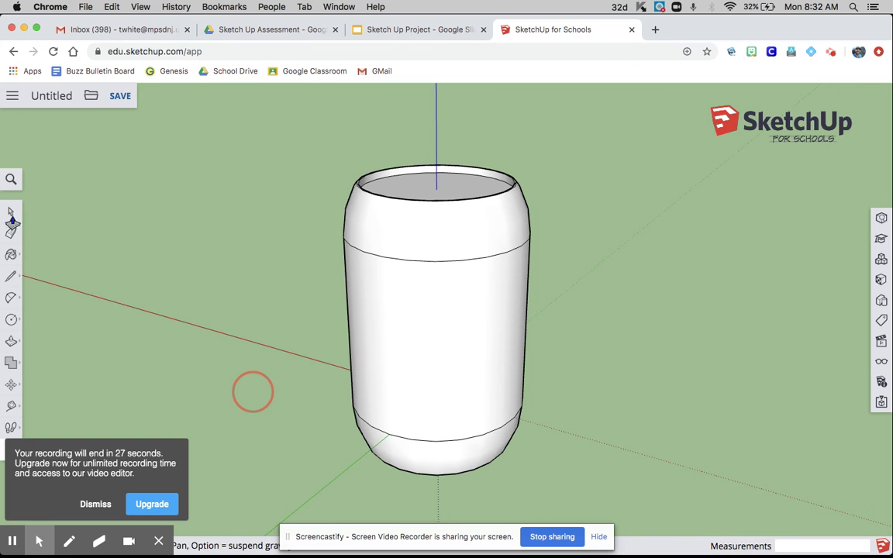
click(10, 211)
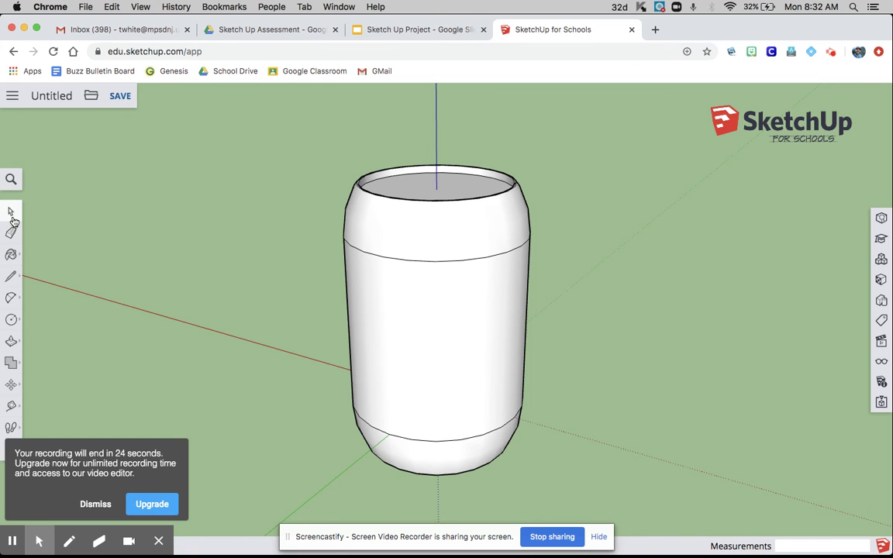
click(398, 260)
right_click(398, 261)
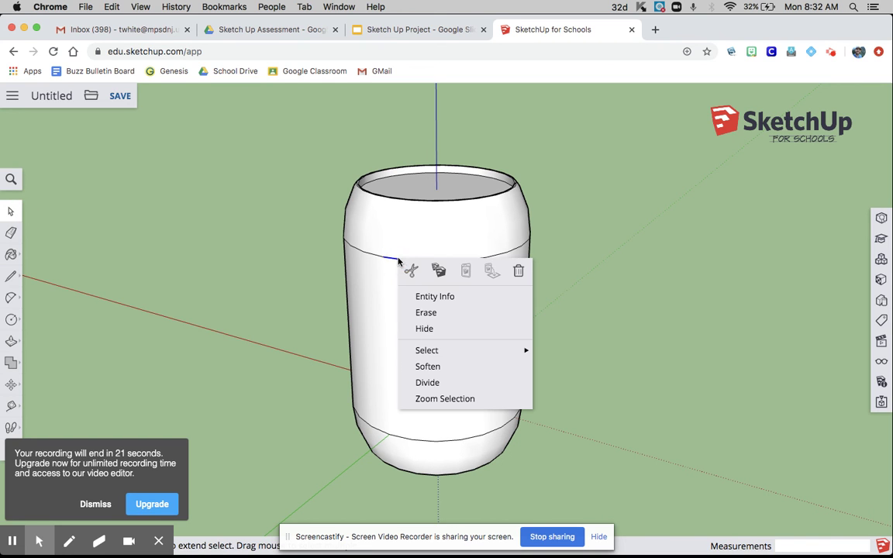
click(439, 329)
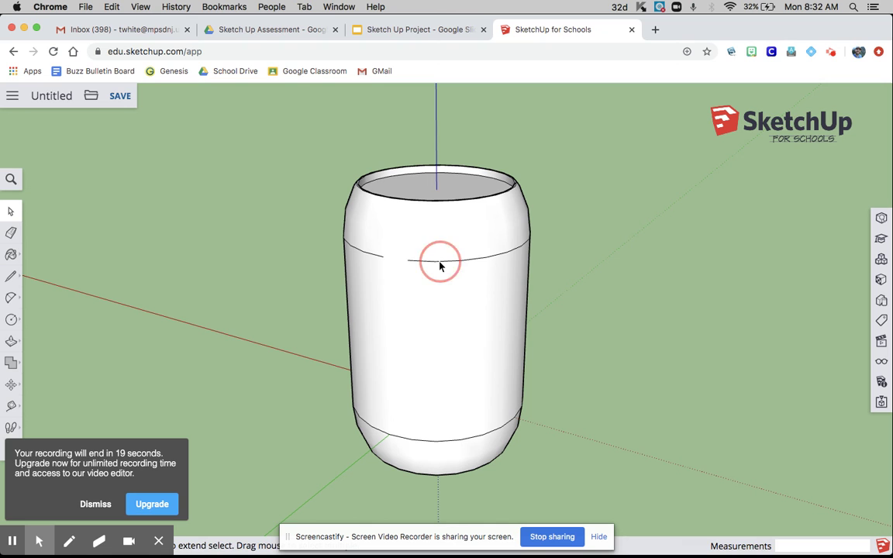
Select further upper seam segments and hide them as well
scroll(536, 240, up, 3)
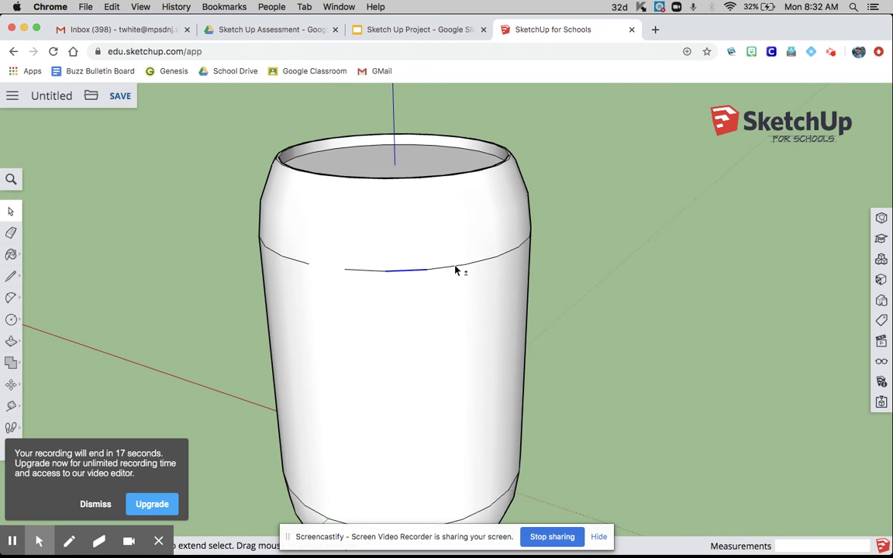
shift+click(481, 265)
right_click(502, 258)
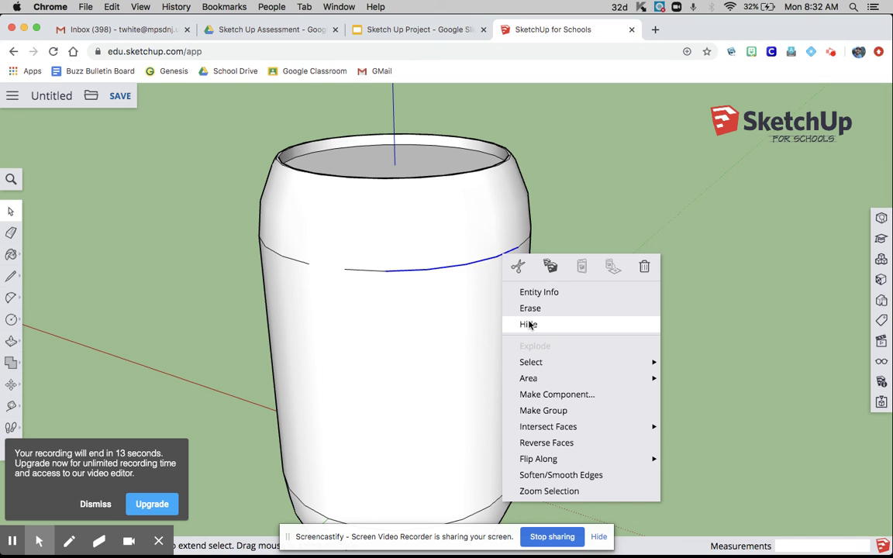
click(518, 323)
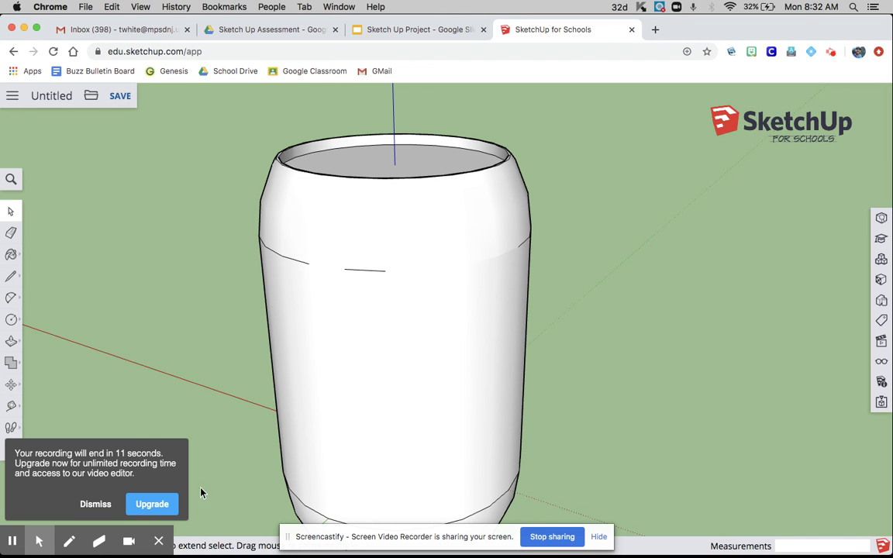
scroll(229, 256, down, 3)
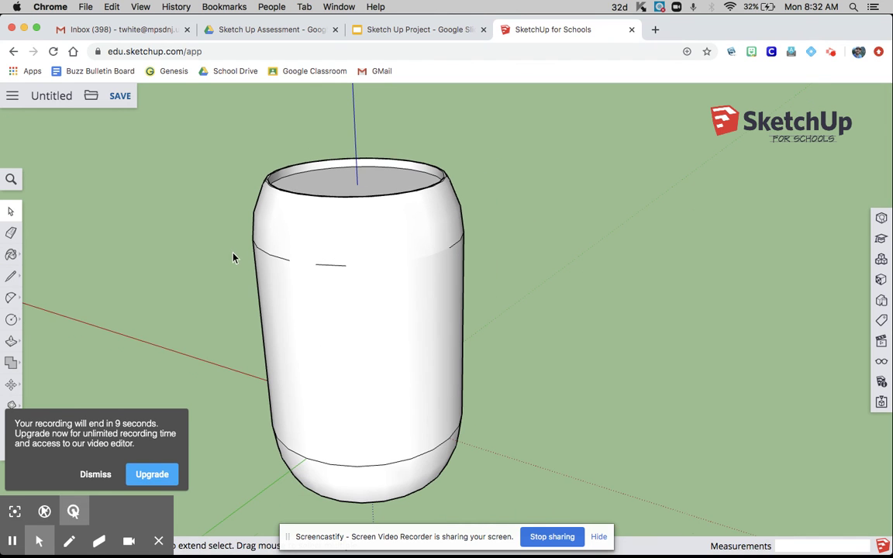